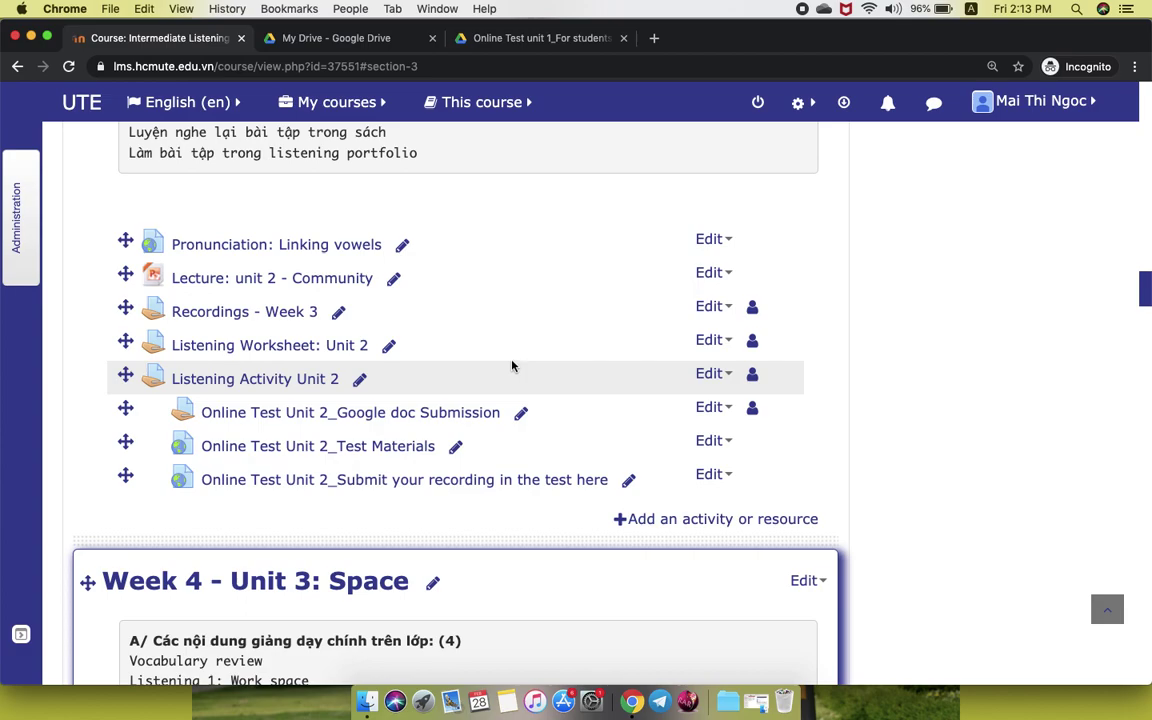
# - Scroll the Online Test Unit 2 assignment page to check its due date, then return to My Drive
pyautogui.scroll(-1, 512, 366)
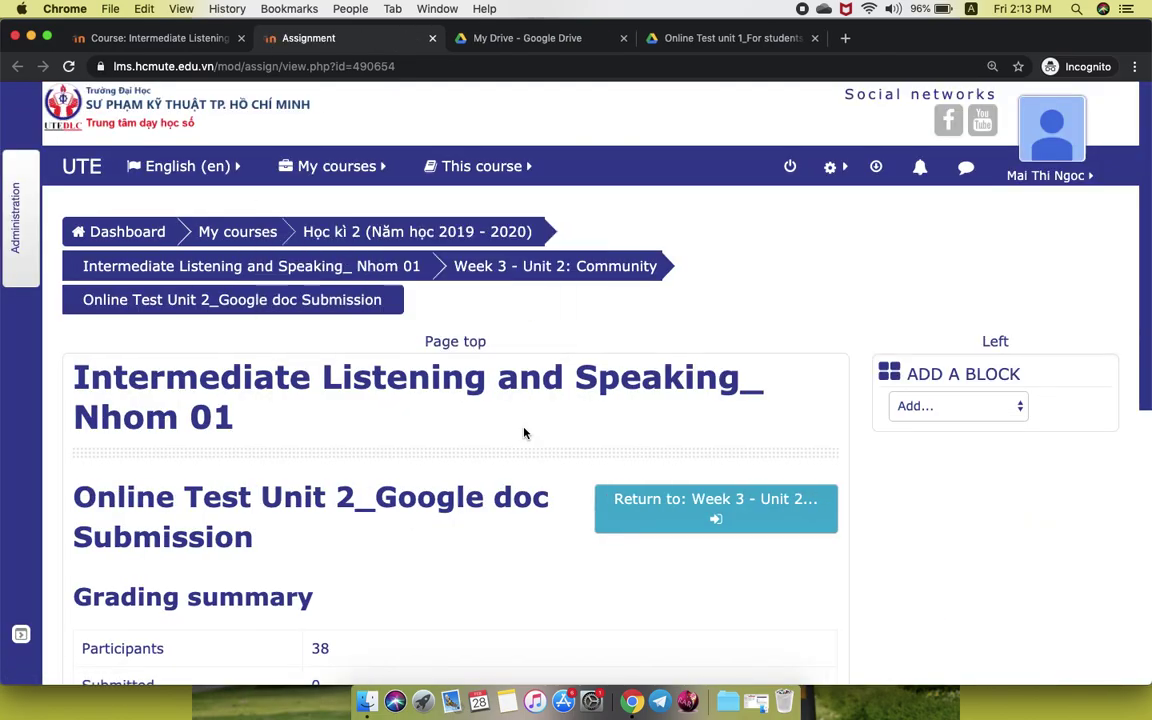
pyautogui.scroll(-5, 500, 410)
pyautogui.scroll(-2, 522, 430)
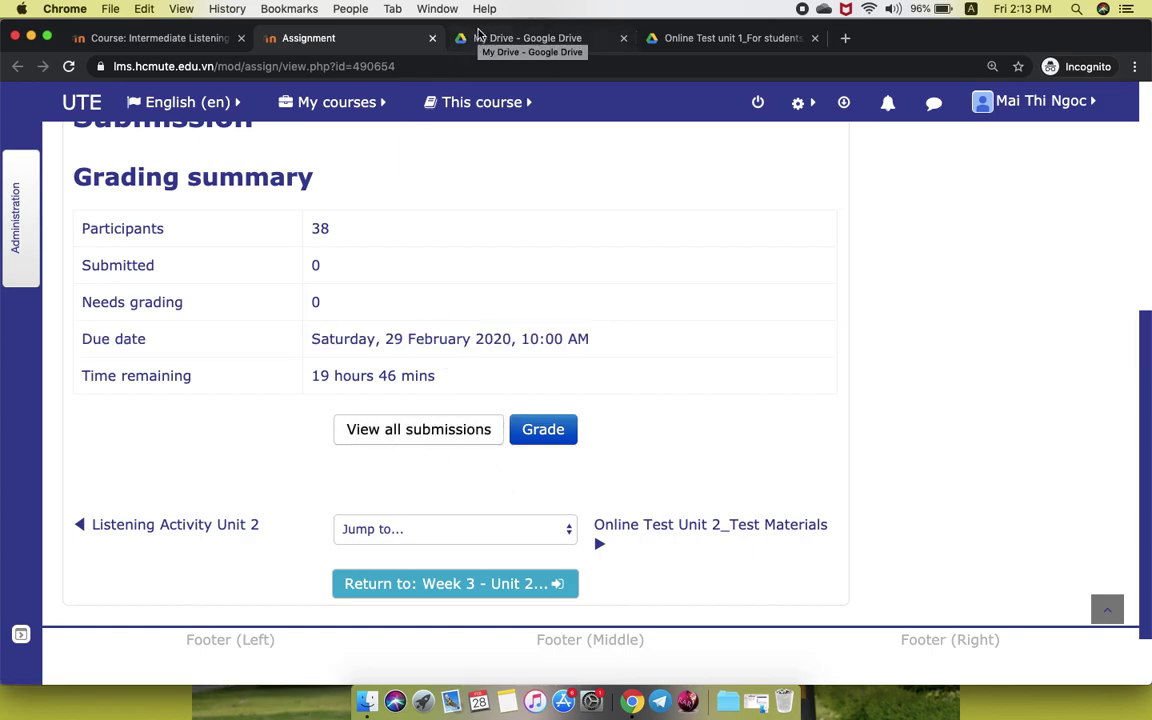
pyautogui.click(477, 42)
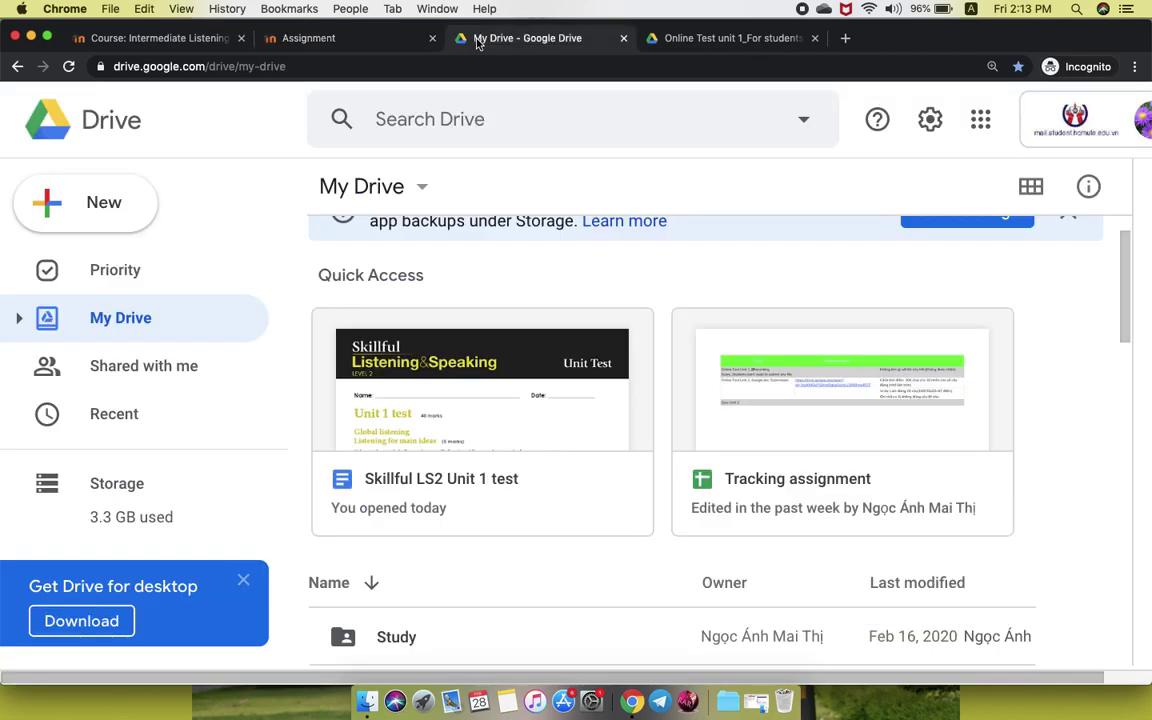
# - Go into the Intermediate and listening folder and bring up the New file menu there
pyautogui.scroll(-2, 444, 637)
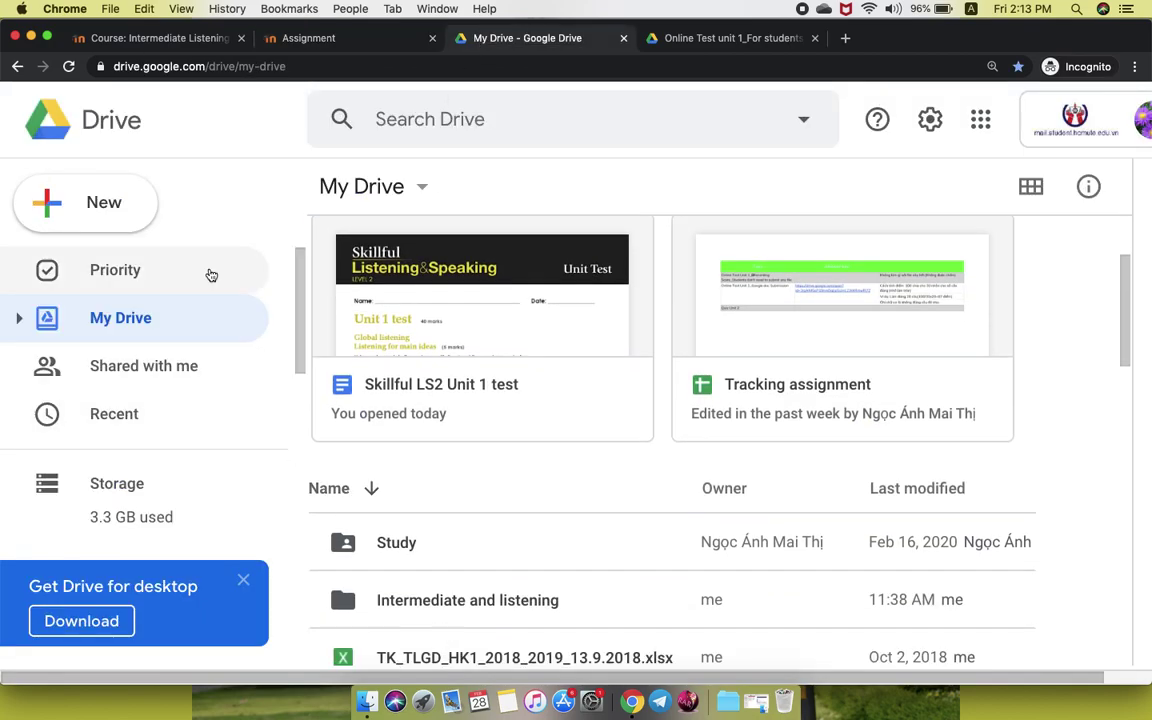
pyautogui.scroll(-1, 518, 558)
pyautogui.scroll(-2, 518, 558)
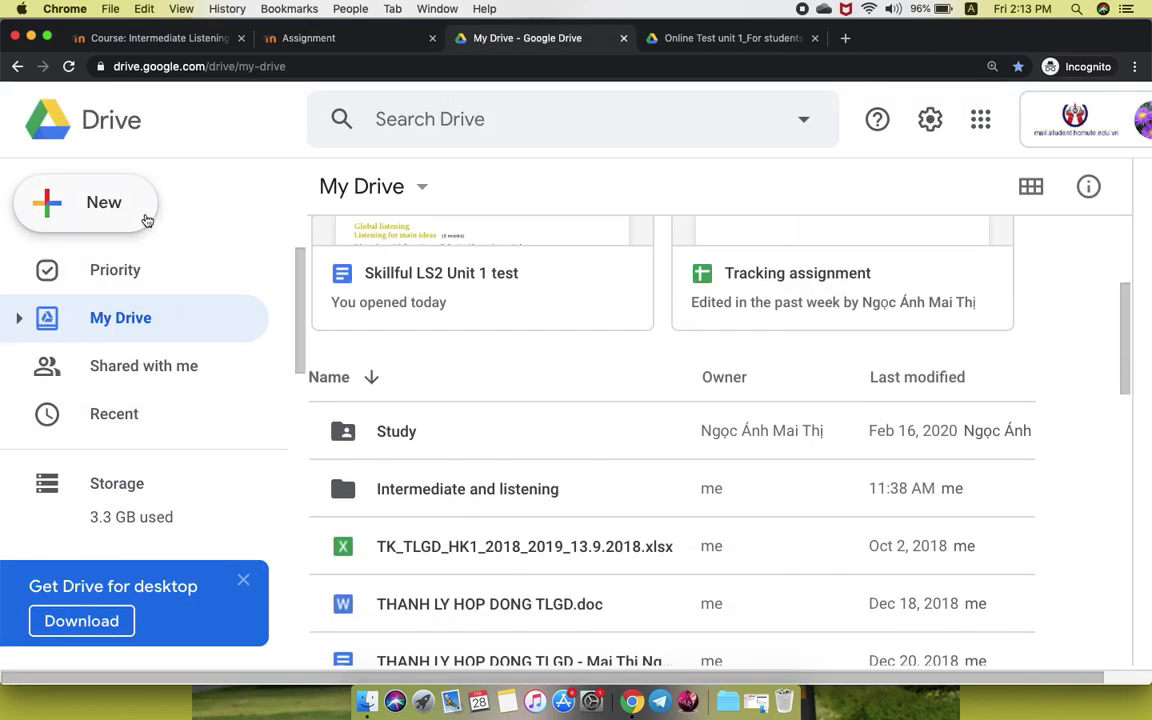
pyautogui.click(147, 218)
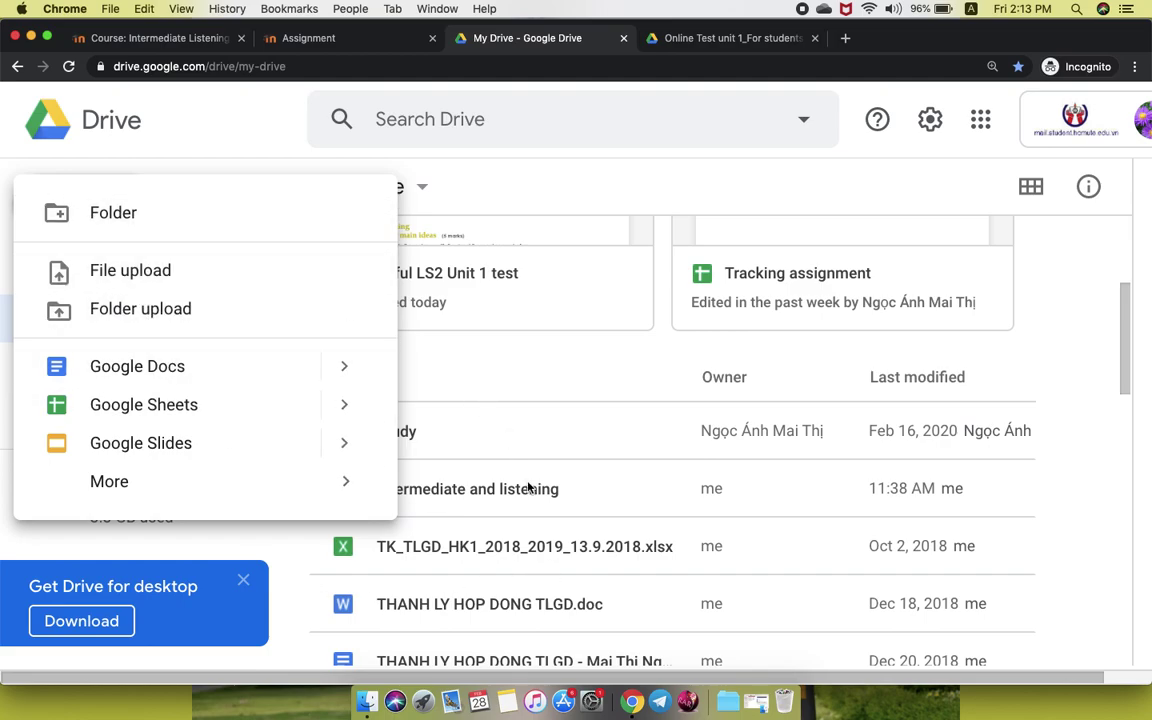
pyautogui.doubleClick(476, 485)
pyautogui.click(113, 186)
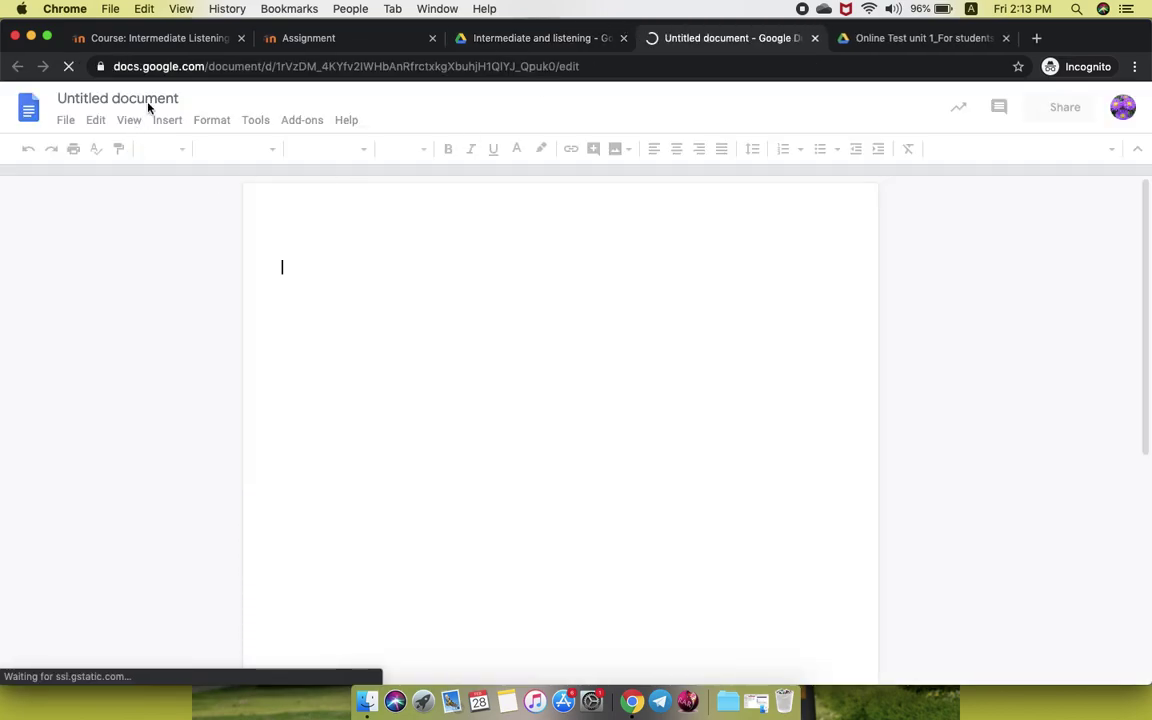
# - Rename the untitled document to the student ID, full name and '_Online Test Unit 2'
pyautogui.click(151, 99)
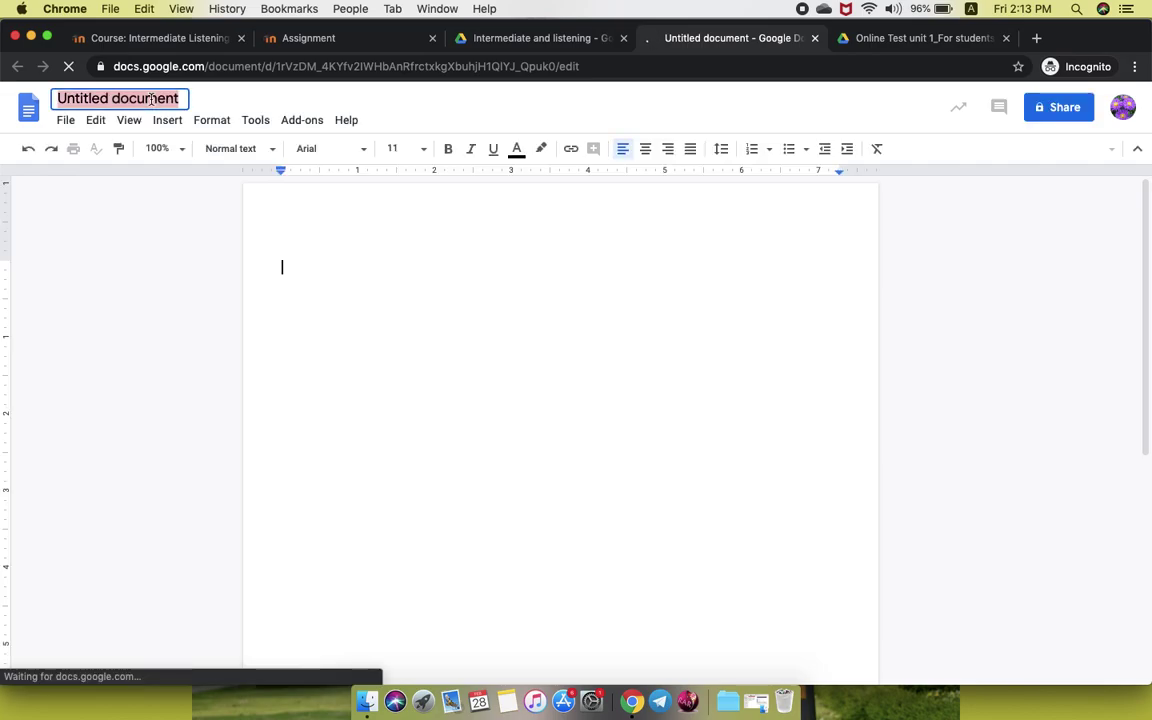
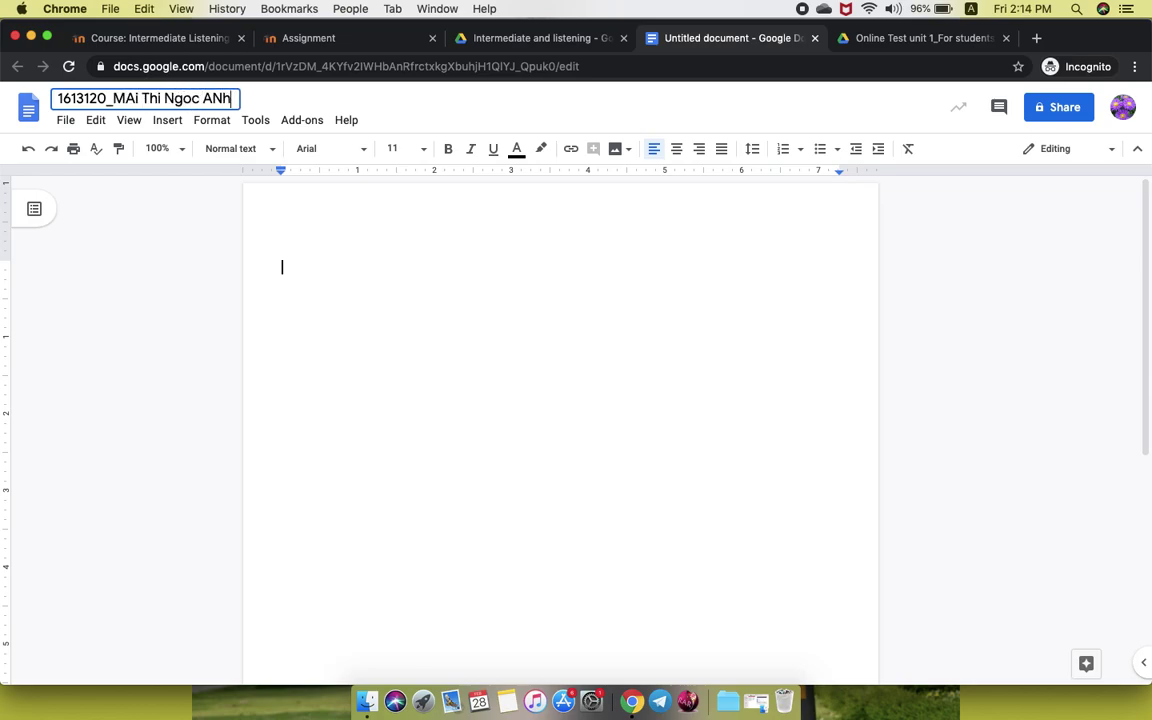
pyautogui.write('_Online Te')
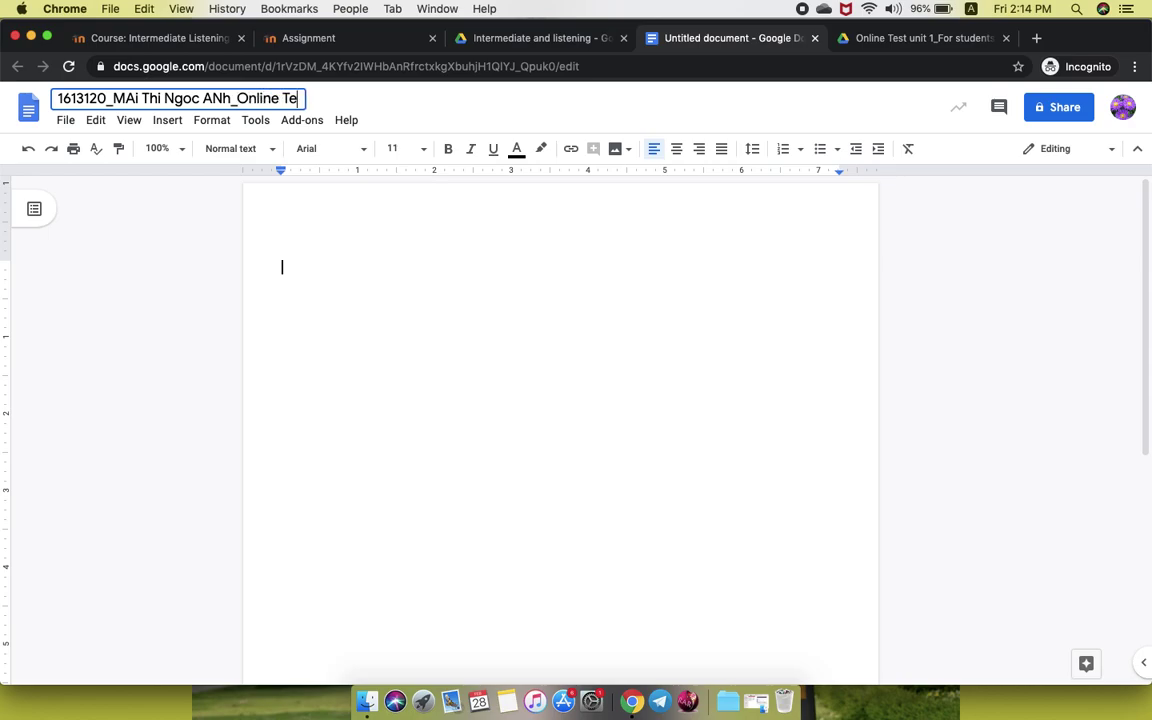
pyautogui.write('st Unit 2')
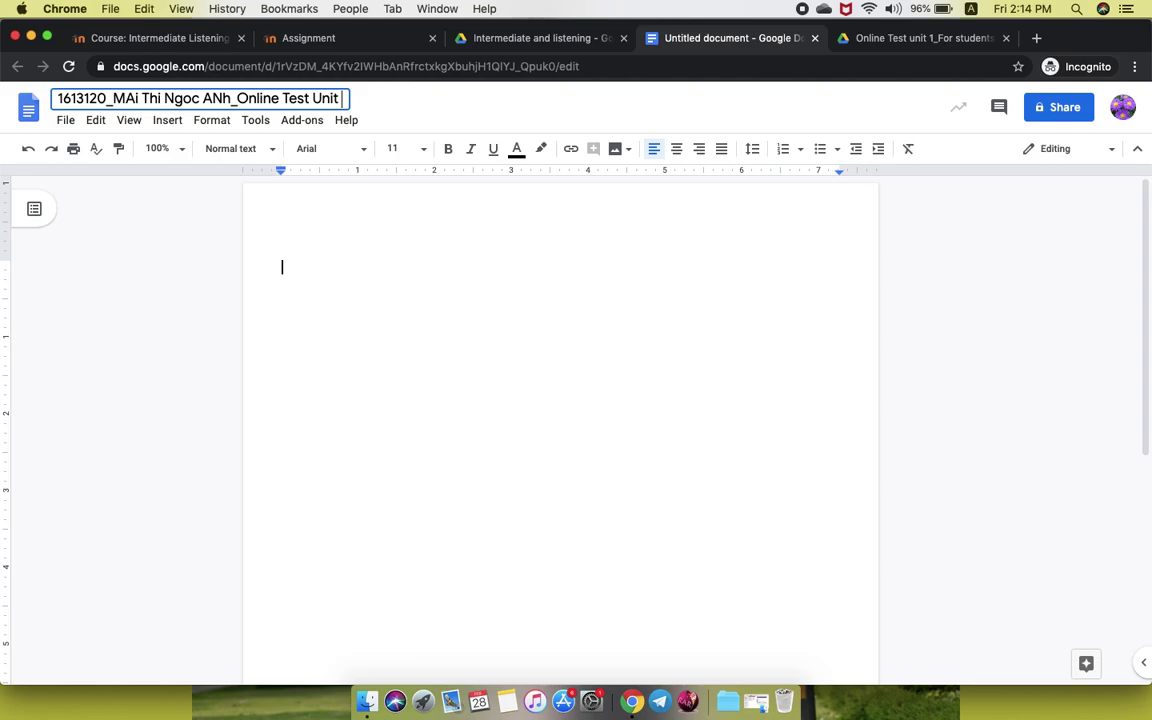
pyautogui.click(441, 263)
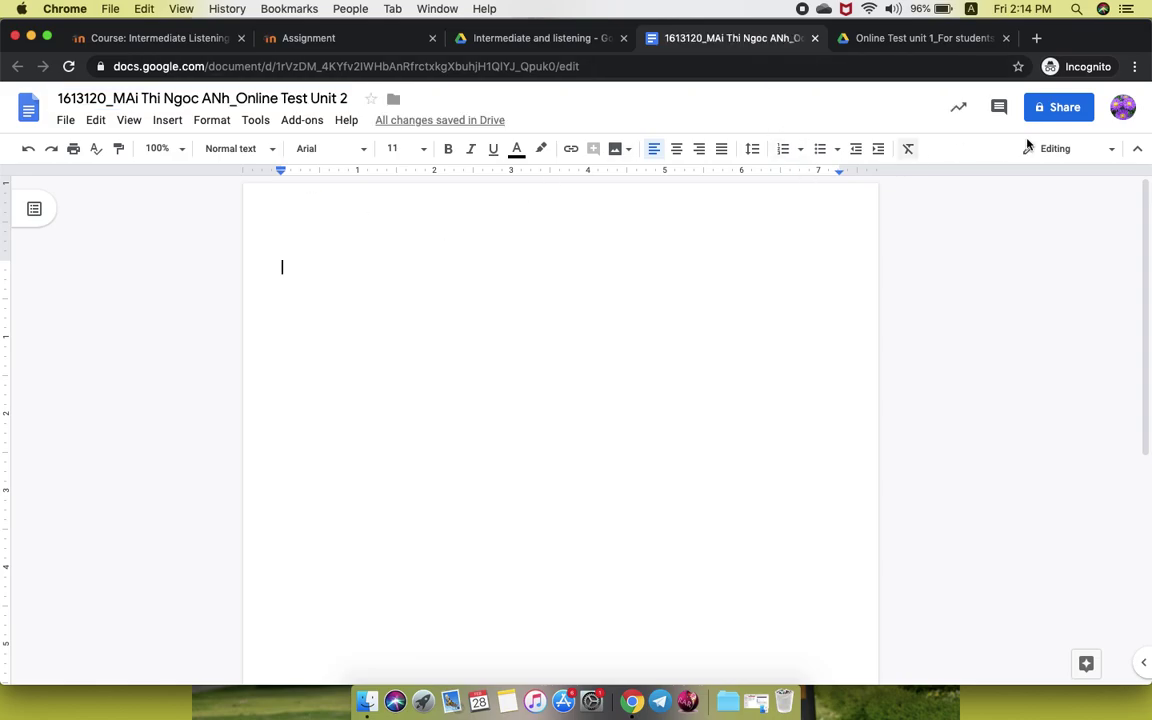
# - Invite the student's own account to the document from the advanced sharing settings
pyautogui.click(1058, 108)
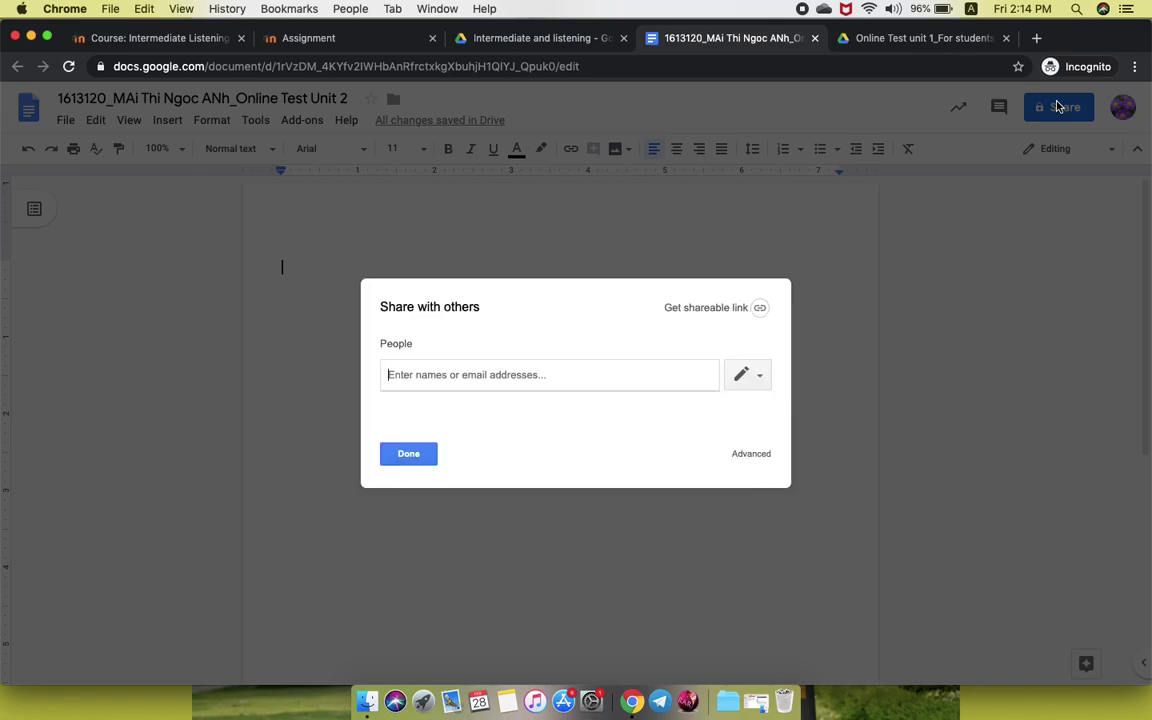
pyautogui.click(760, 456)
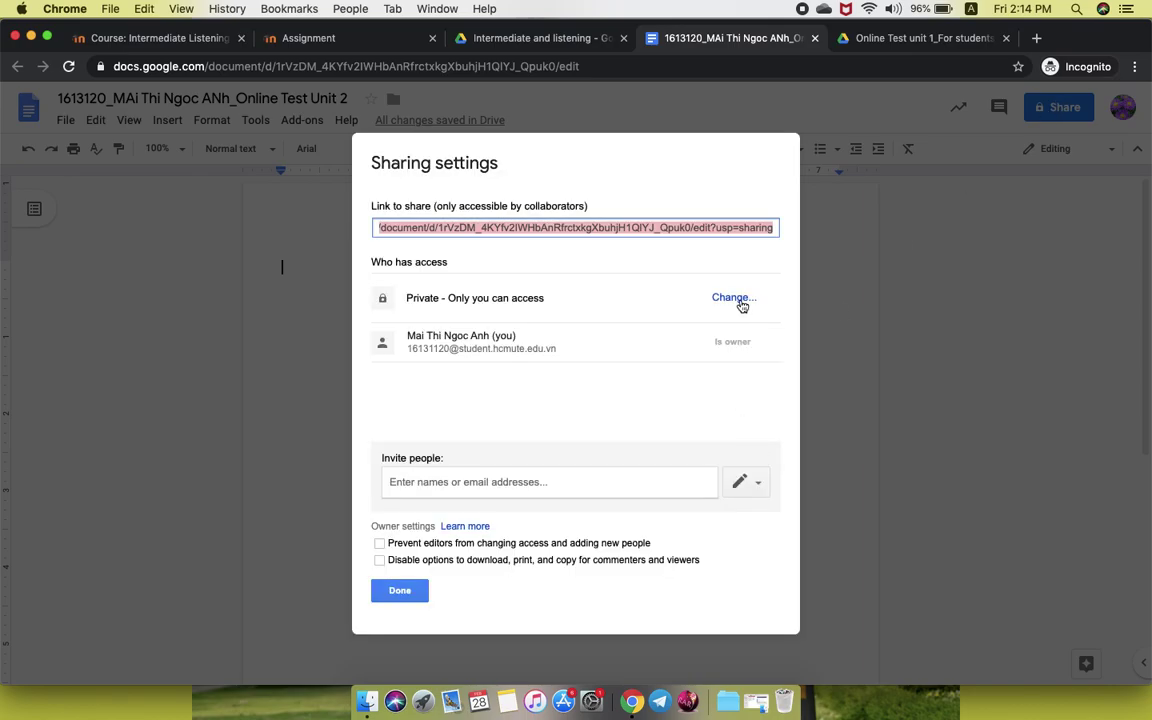
pyautogui.click(607, 489)
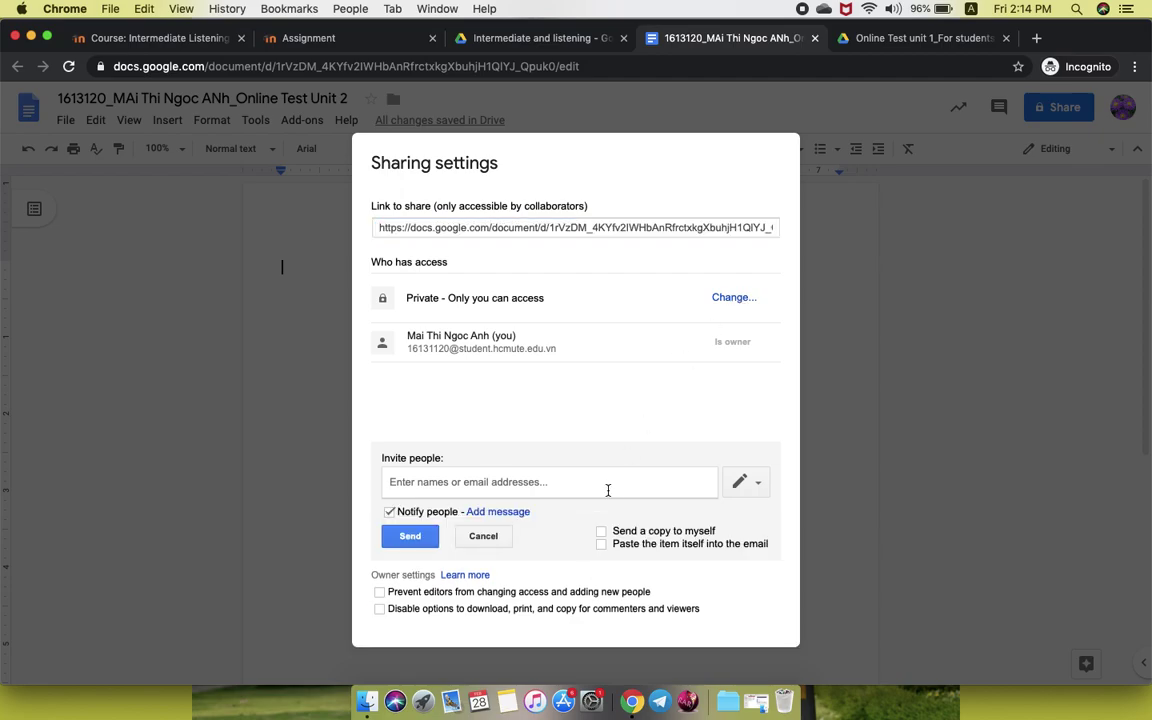
pyautogui.write('1')
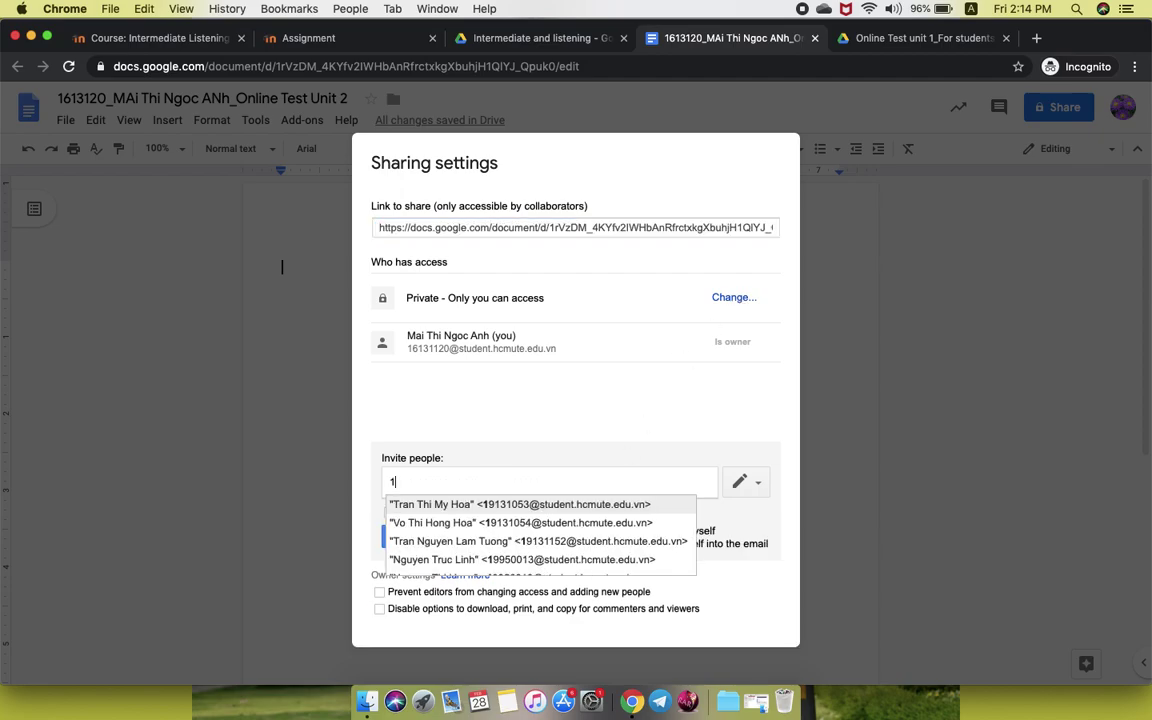
pyautogui.write('613')
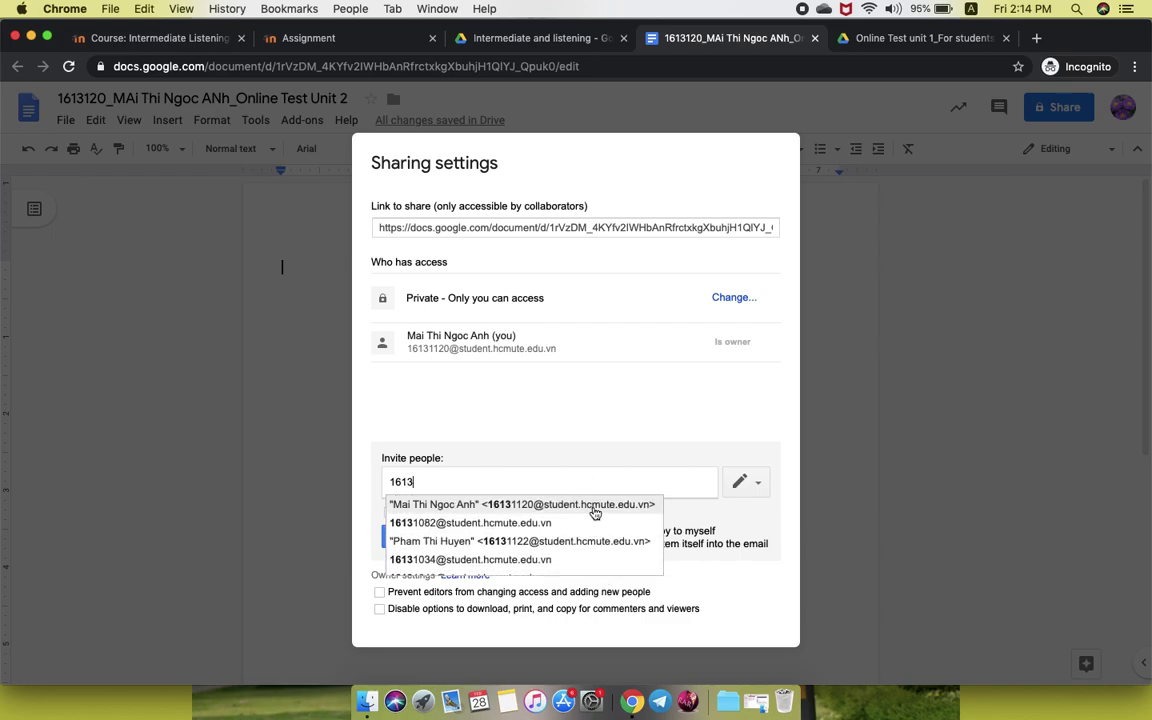
pyautogui.press('Return')
pyautogui.click(427, 544)
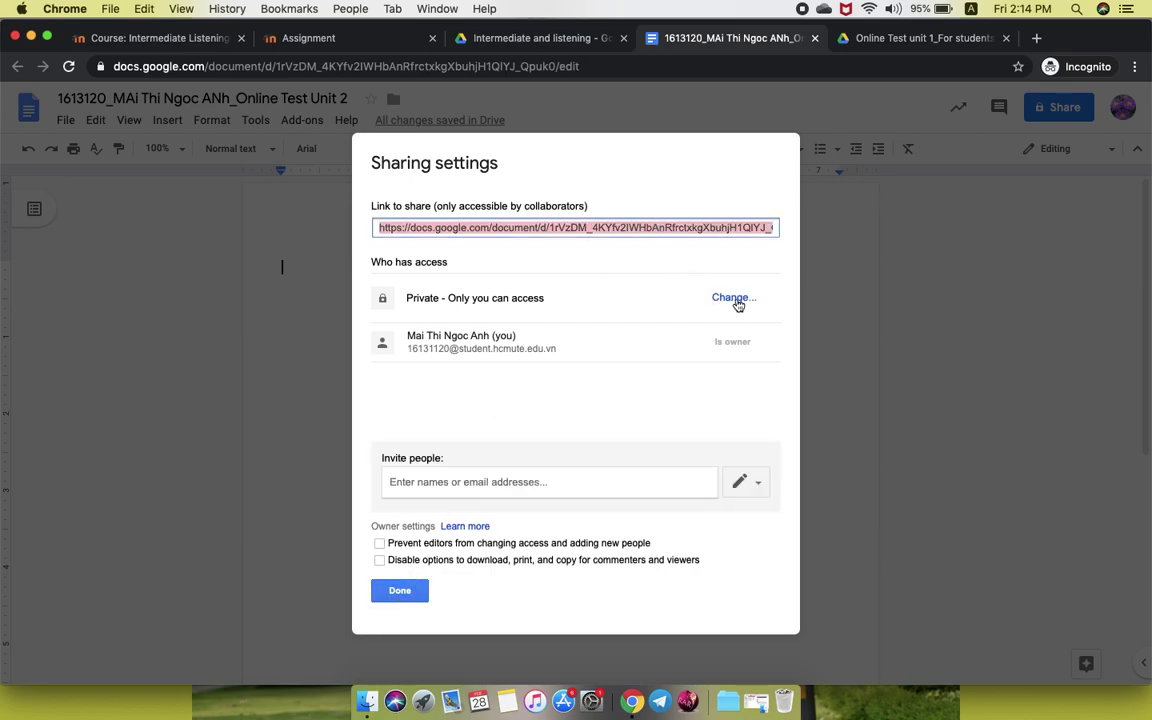
# - Set link sharing to 'Anyone with the link' with Can edit access, then close the dialog
pyautogui.click(736, 300)
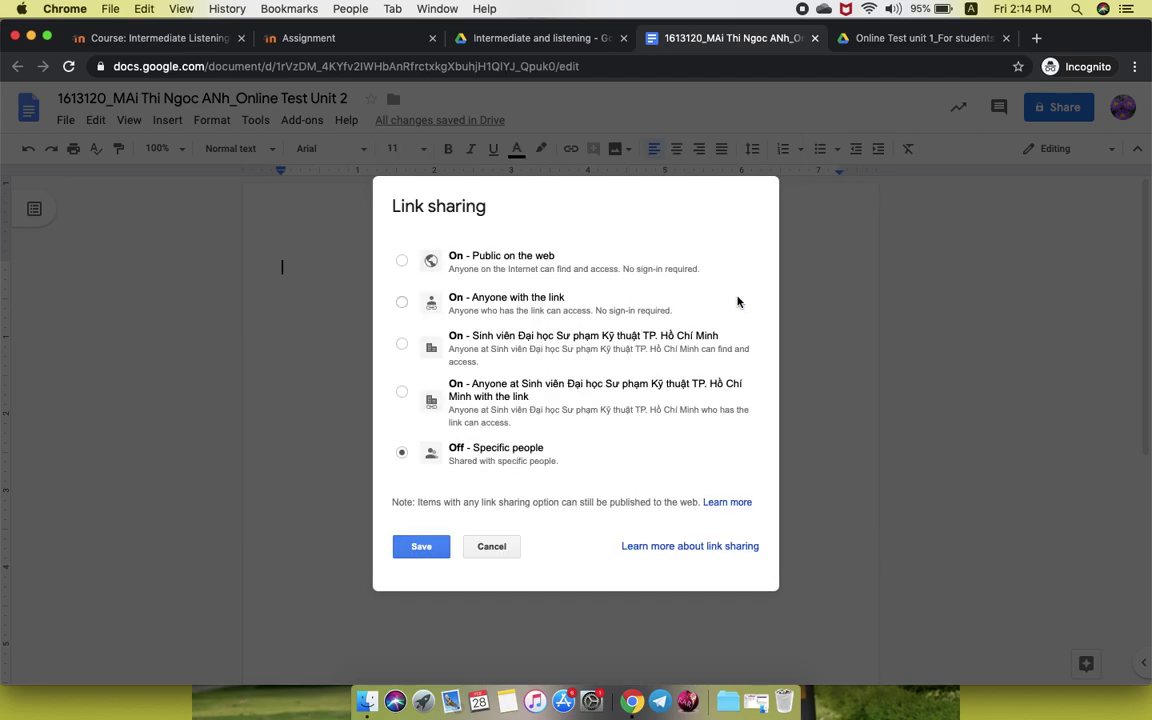
pyautogui.click(600, 314)
pyautogui.click(604, 505)
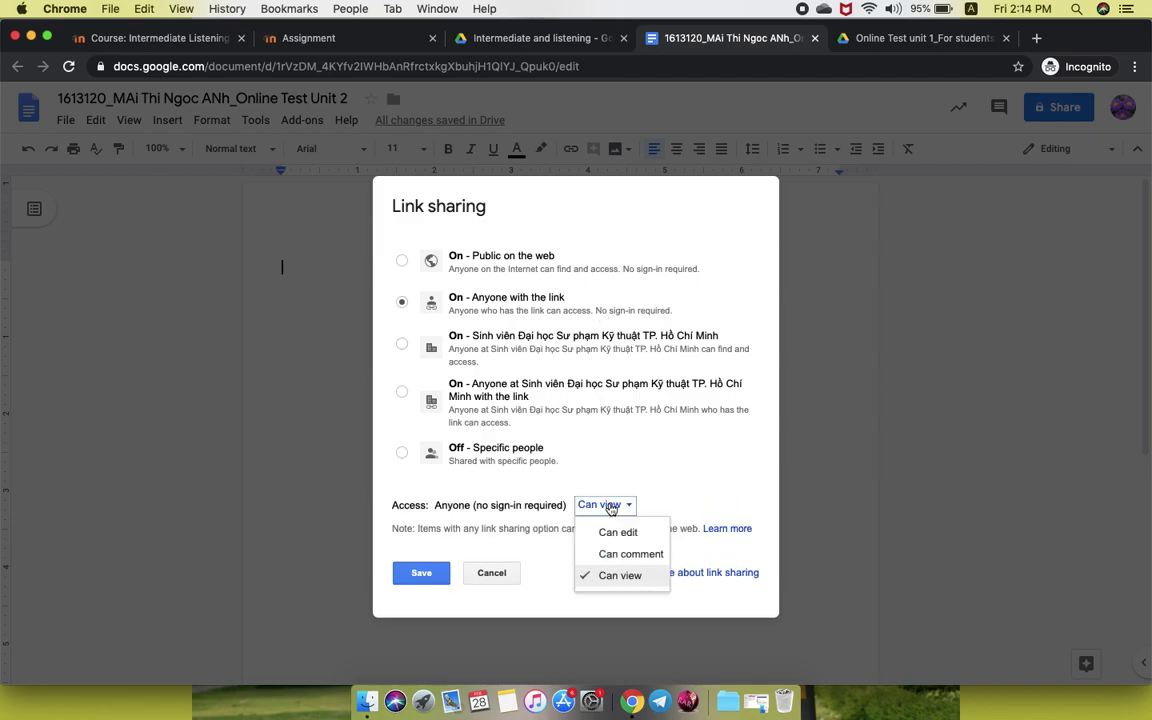
pyautogui.click(617, 531)
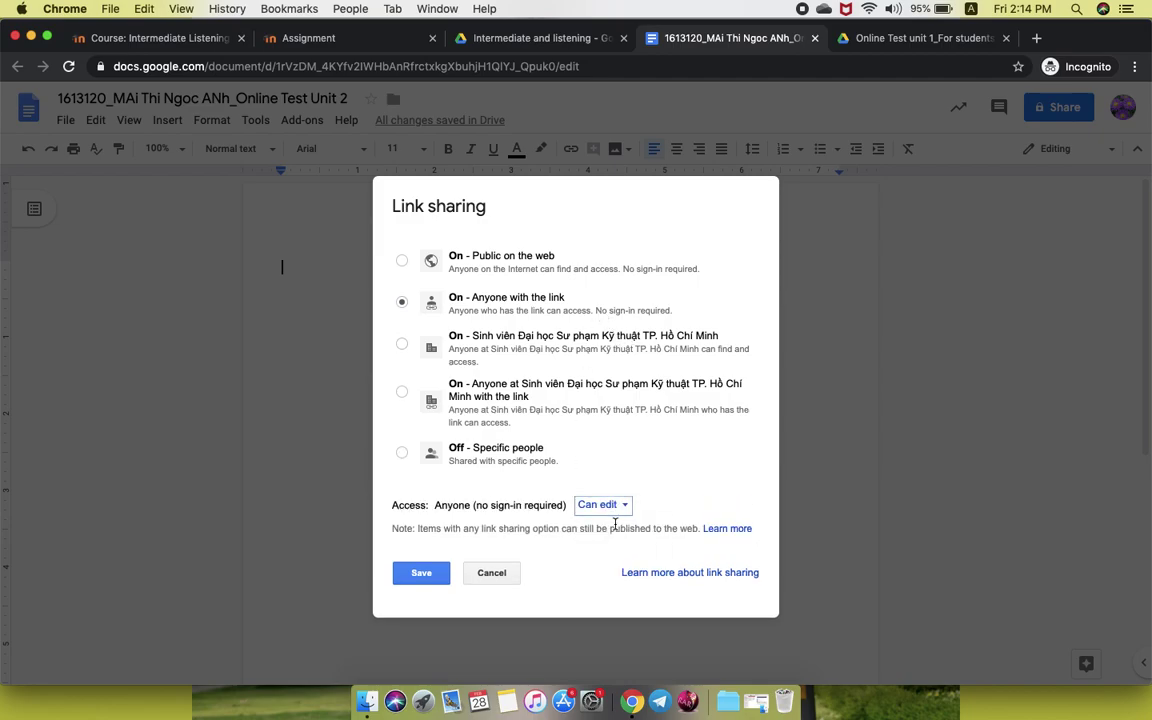
pyautogui.click(421, 573)
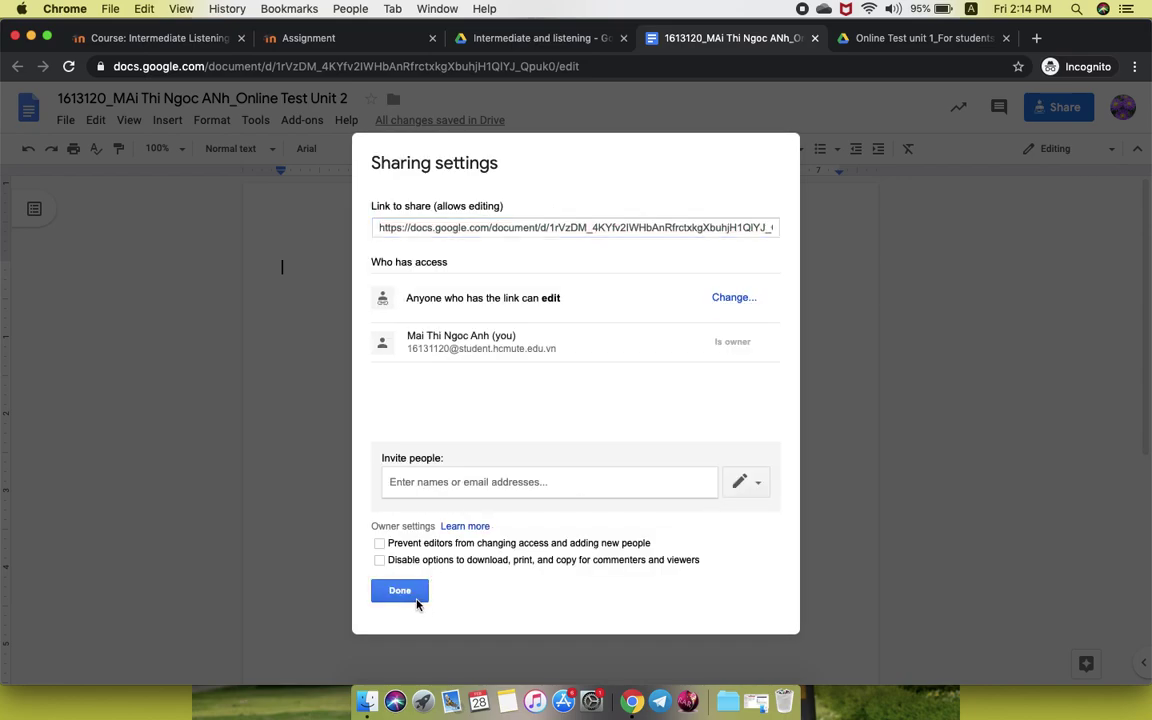
pyautogui.click(415, 598)
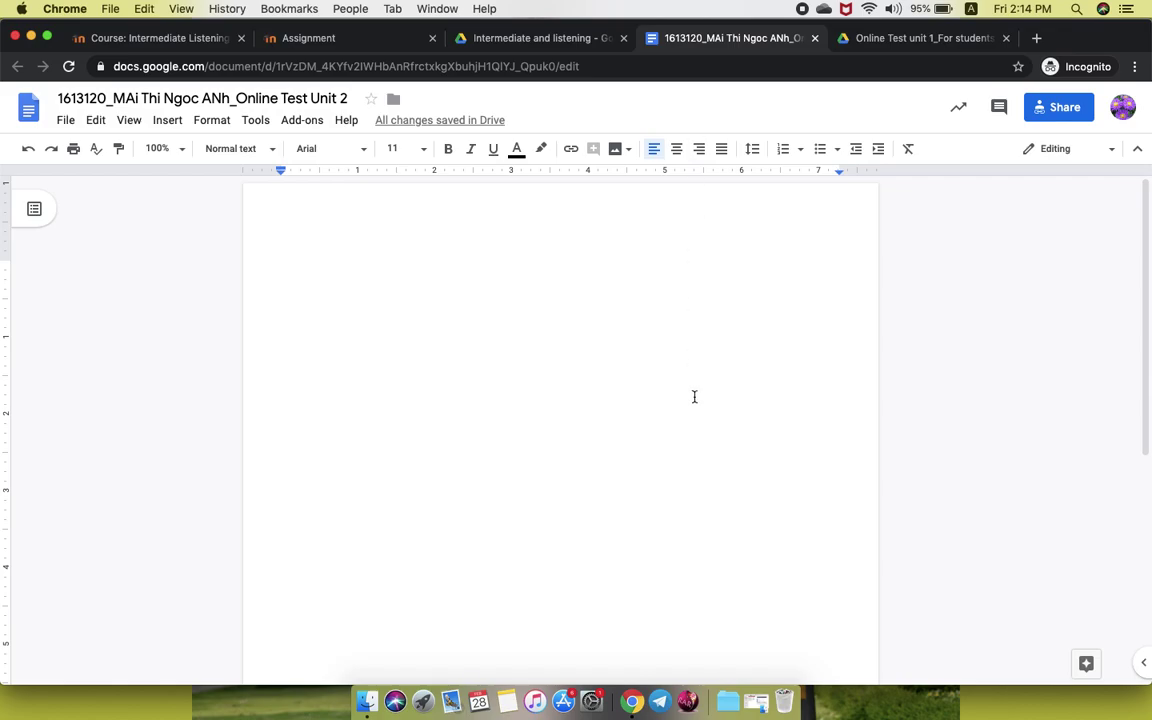
# - Copy the document's URL from the address bar and go back to the Moodle assignment tab
pyautogui.scroll(-1, 694, 397)
pyautogui.click(579, 66)
pyautogui.rightClick(577, 66)
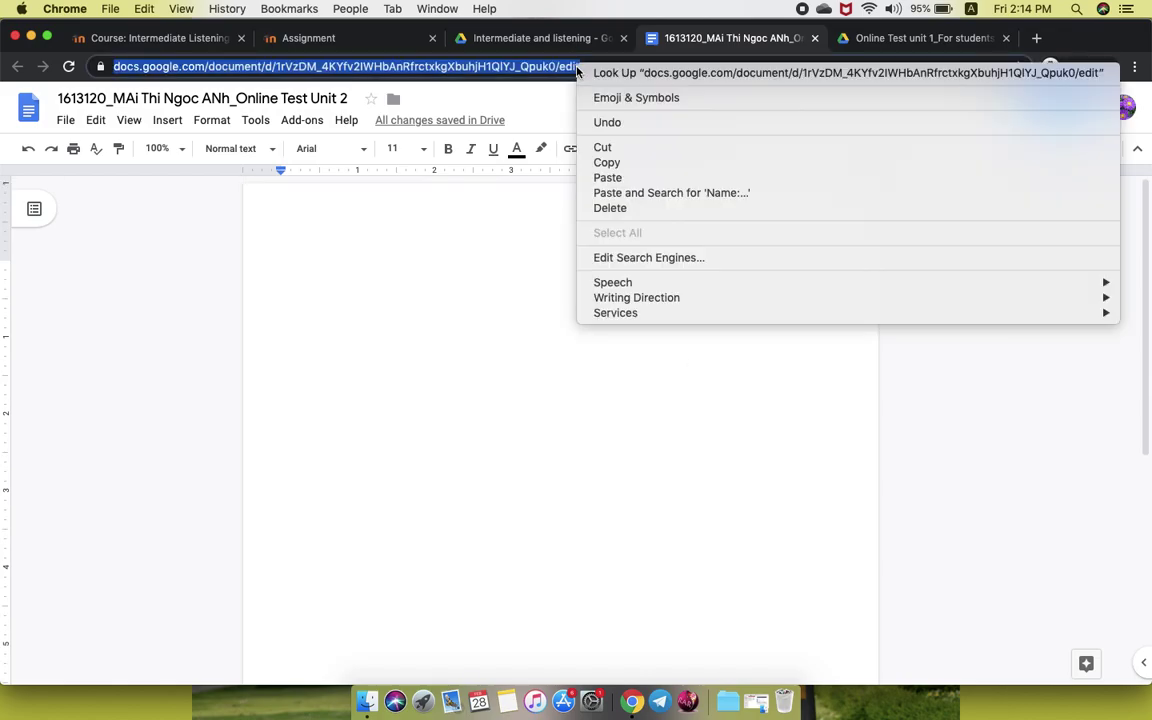
pyautogui.click(607, 163)
pyautogui.click(342, 40)
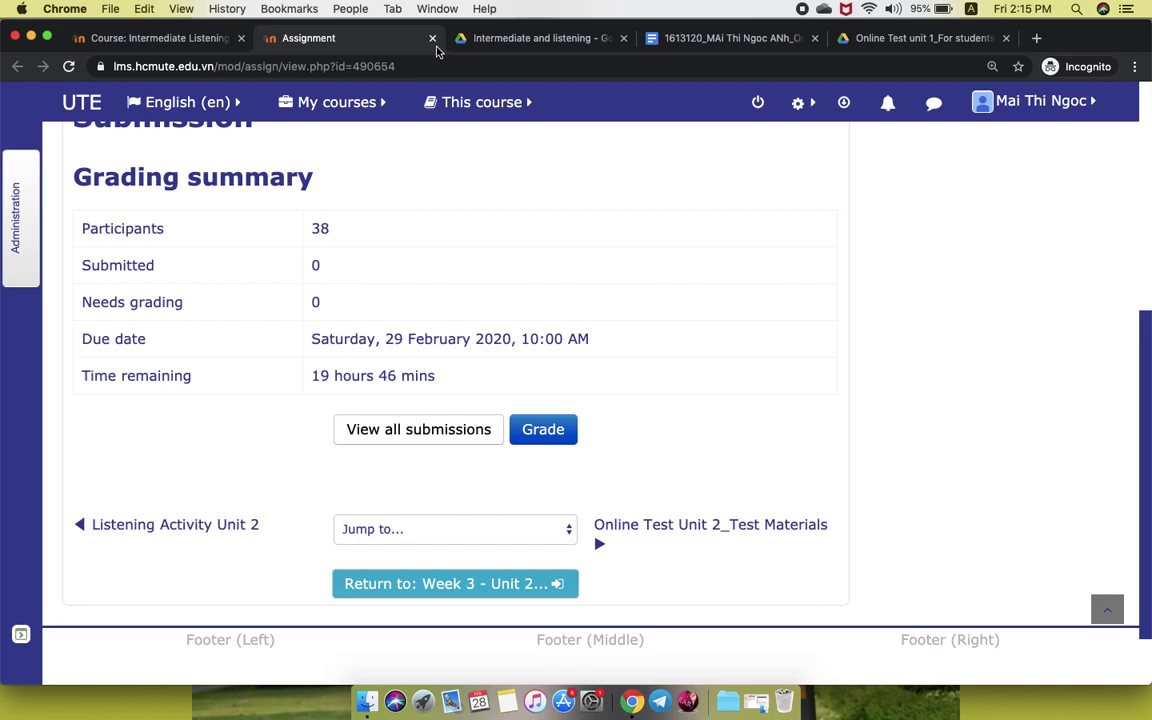
# - Close the assignment tab and return to the Intermediate Listening course page
pyautogui.click(432, 38)
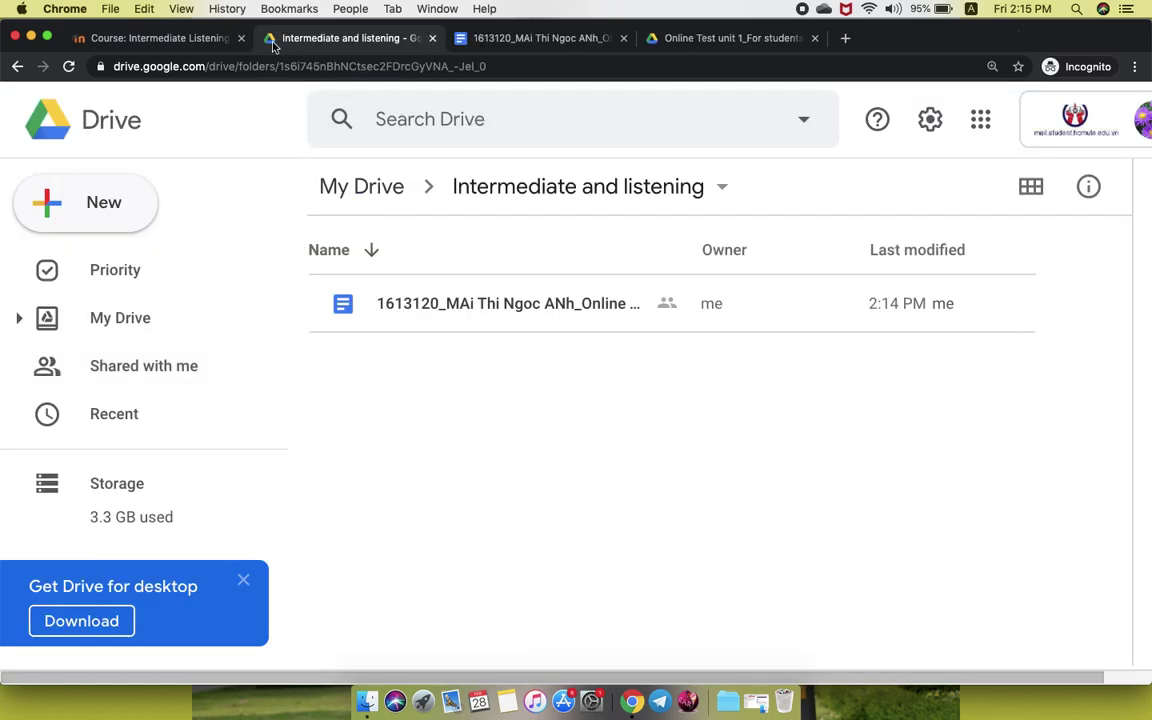
pyautogui.click(178, 42)
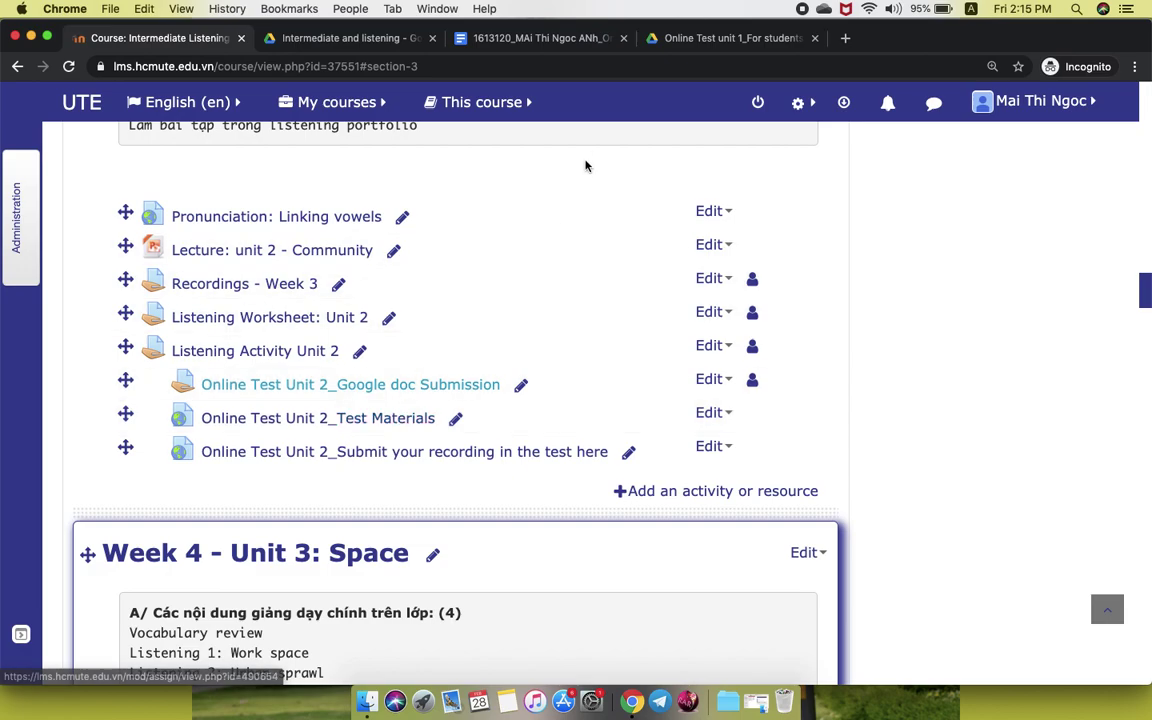
# - Switch to the 'Online Test unit 1_For students' folder and locate 'Skillful LS2 Unit 1 test'
pyautogui.click(702, 40)
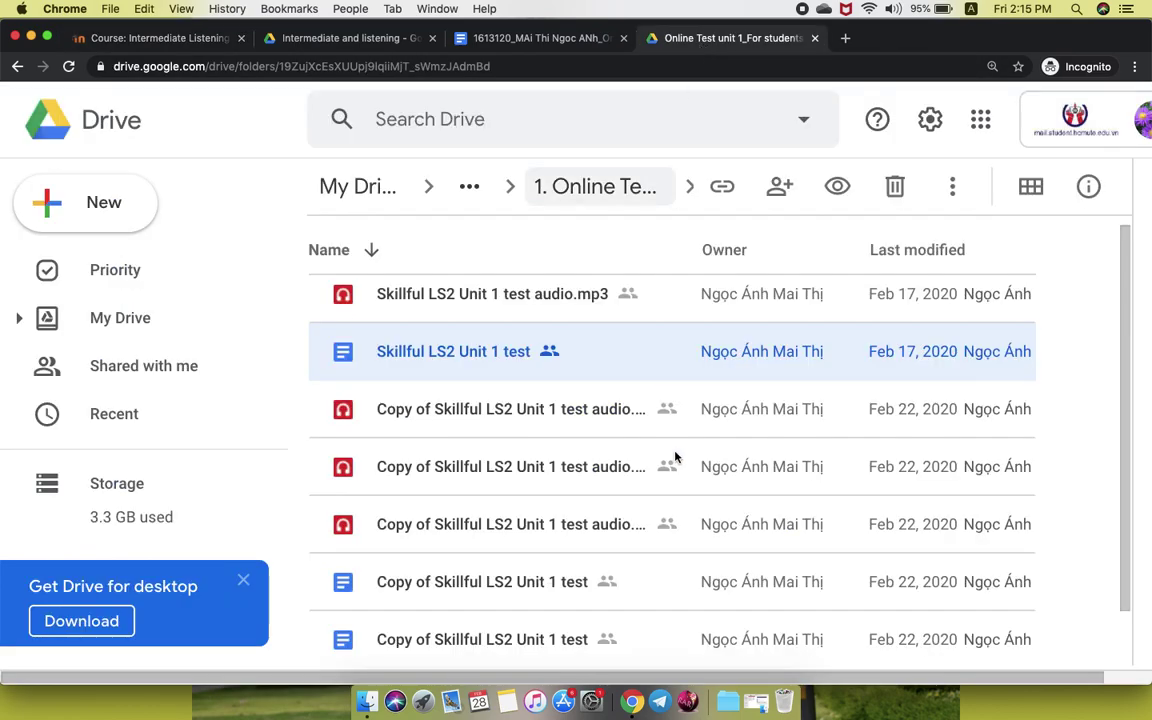
pyautogui.scroll(-2, 546, 325)
pyautogui.scroll(2, 546, 325)
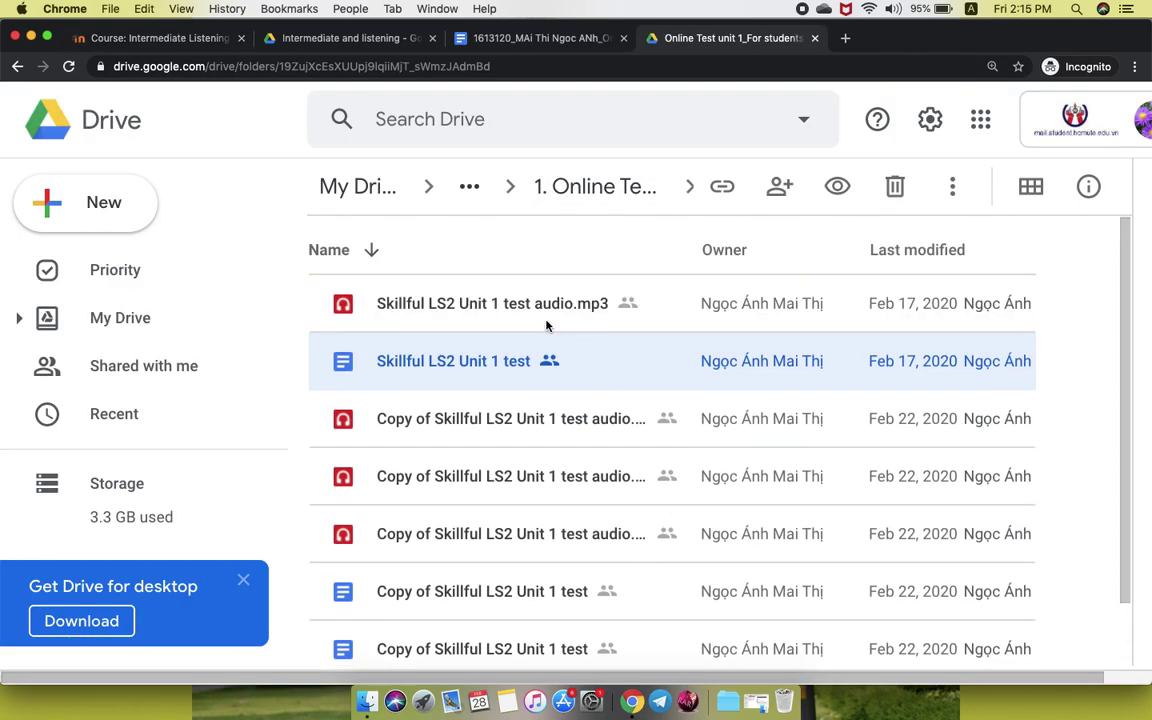
pyautogui.scroll(-2, 546, 325)
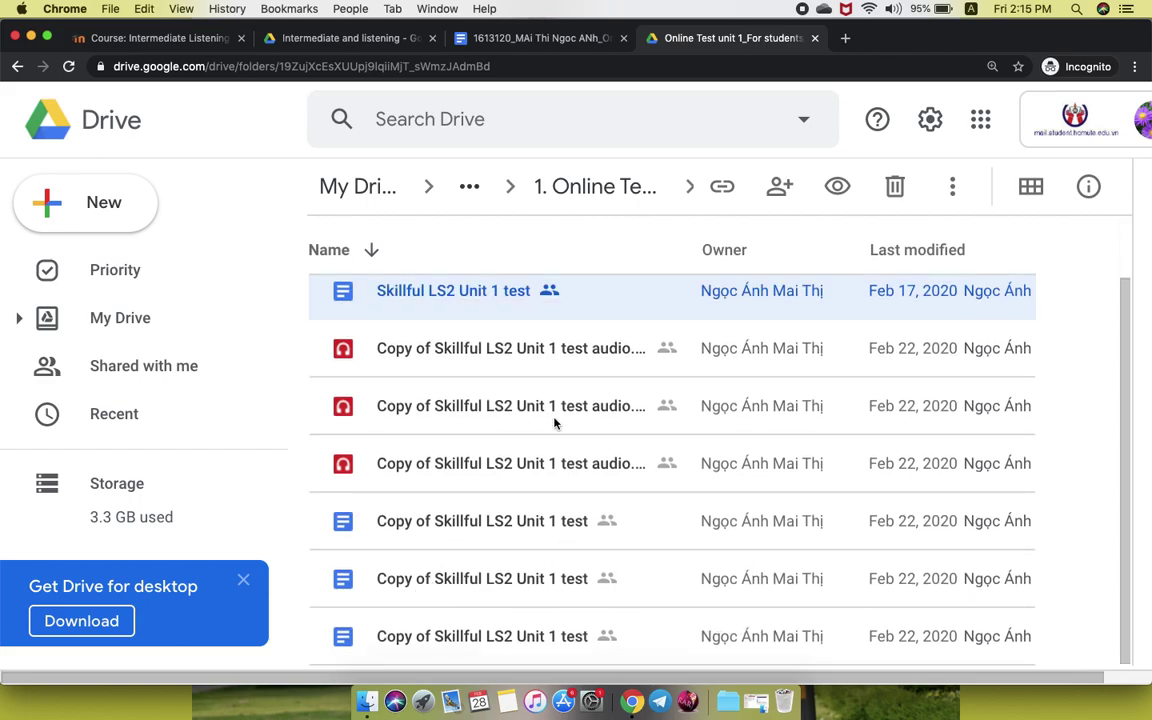
pyautogui.scroll(2, 463, 363)
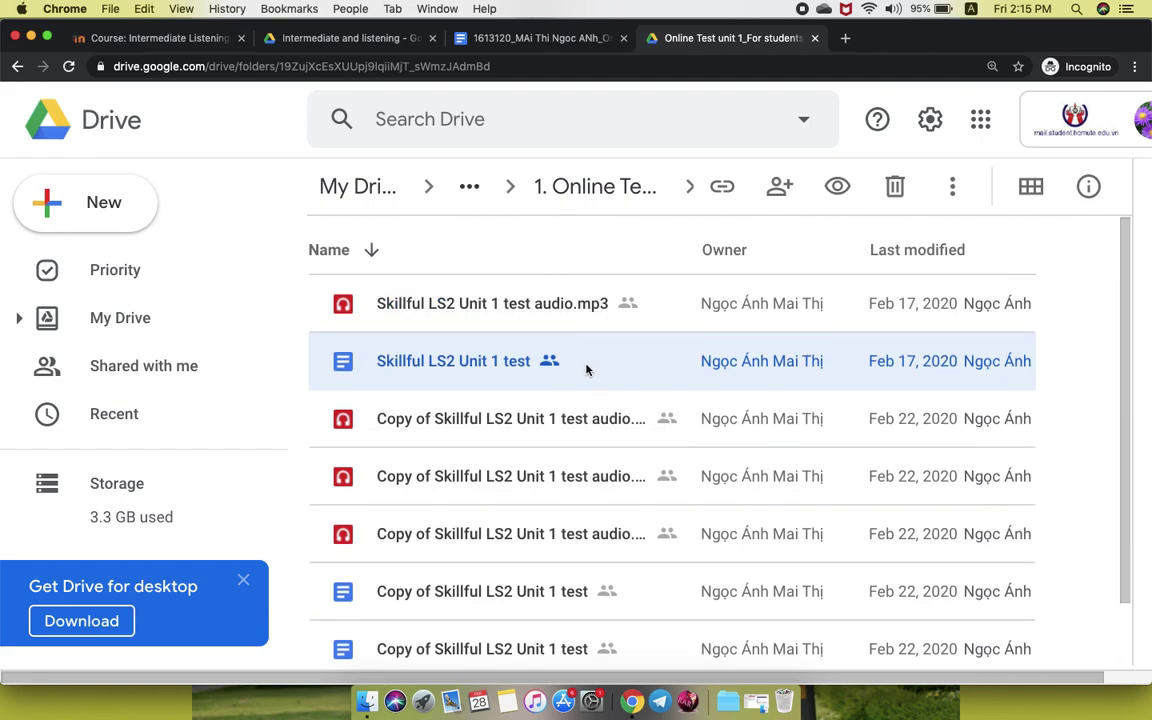
pyautogui.scroll(-1, 585, 370)
pyautogui.scroll(1, 585, 370)
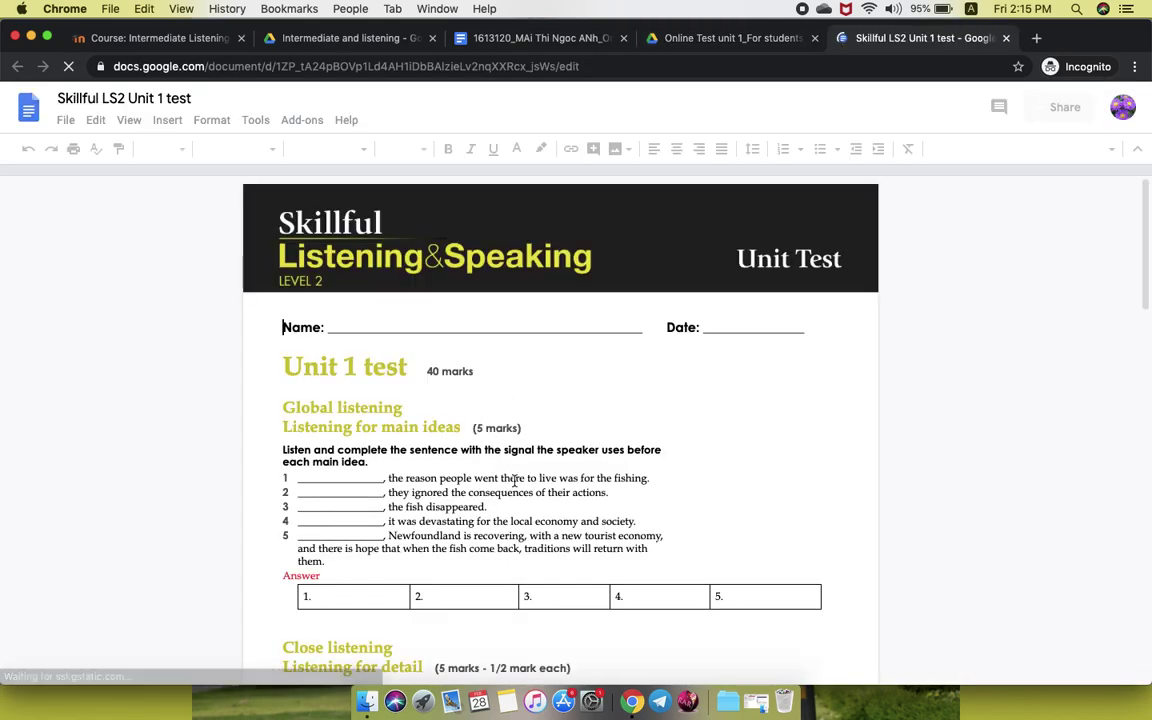
# - Select all of the Skillful LS2 Unit 1 test and copy it
pyautogui.press('super+a')
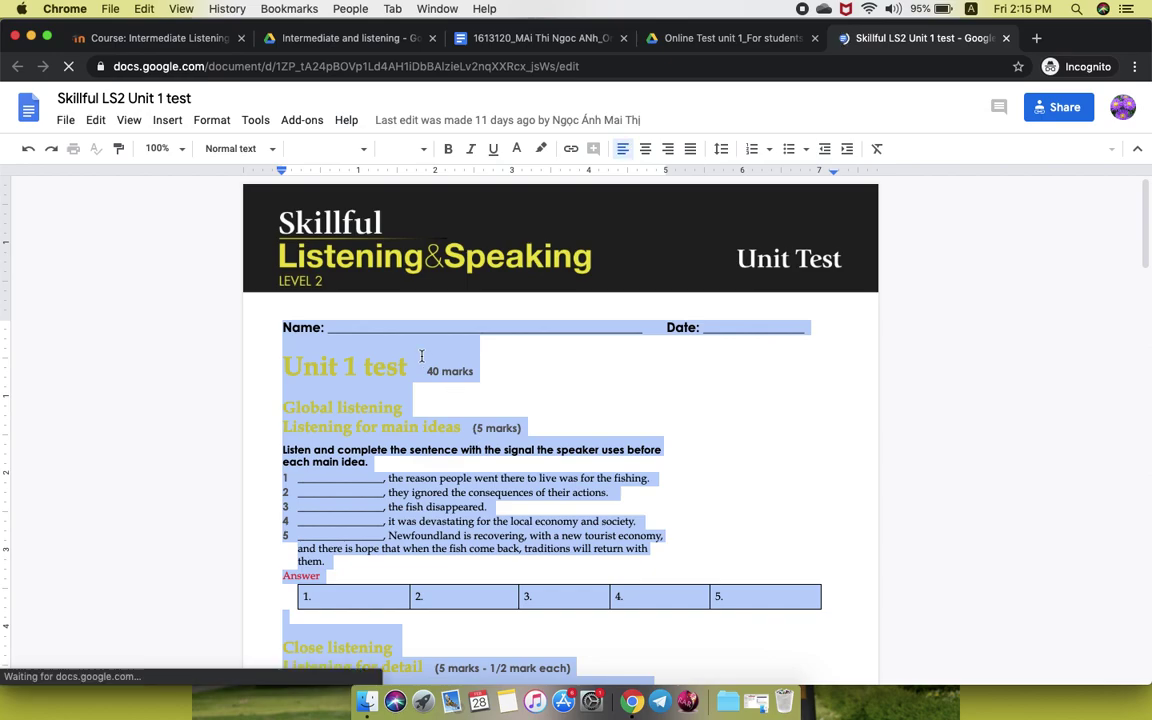
pyautogui.rightClick(423, 362)
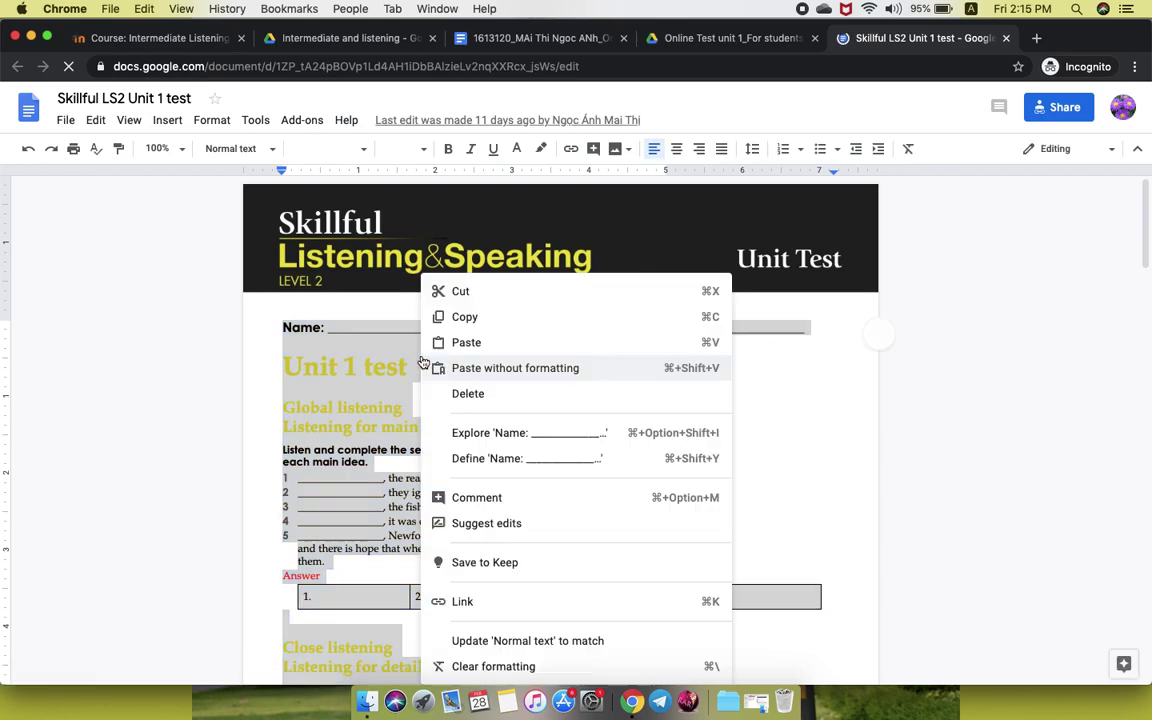
pyautogui.click(478, 318)
# - Paste the copied Unit 1 test into the student's blank document, dismissing the extension prompt
pyautogui.click(521, 39)
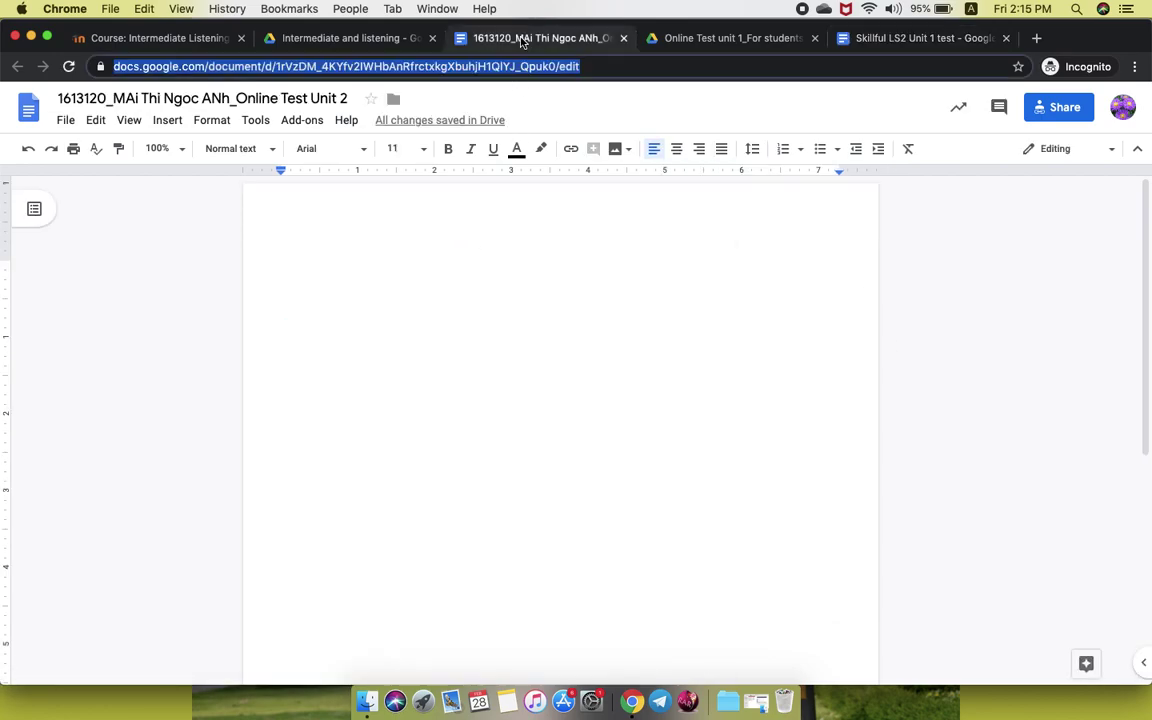
pyautogui.click(523, 350)
pyautogui.rightClick(523, 350)
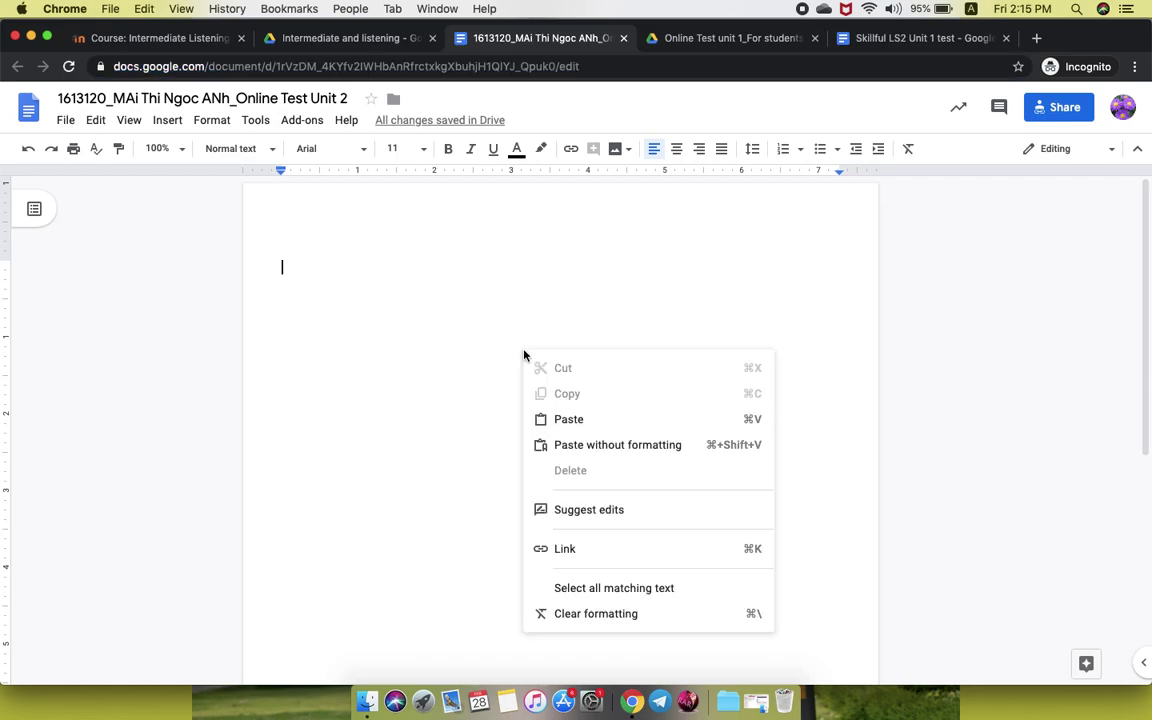
pyautogui.click(566, 421)
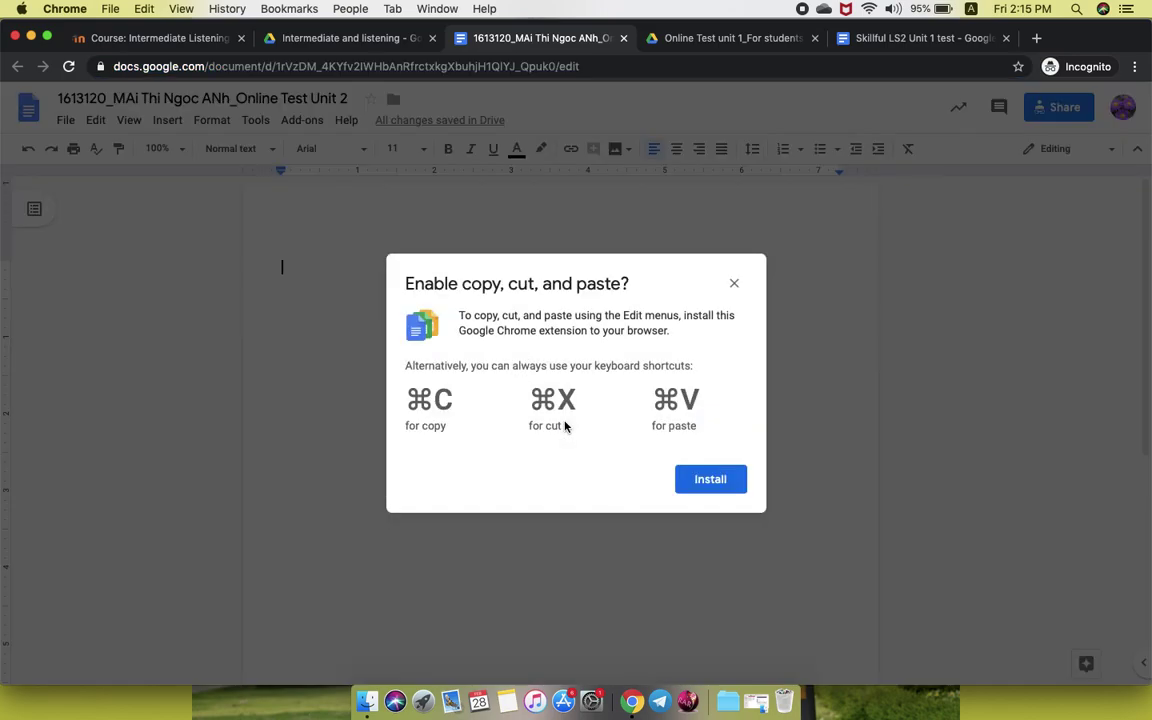
pyautogui.click(733, 283)
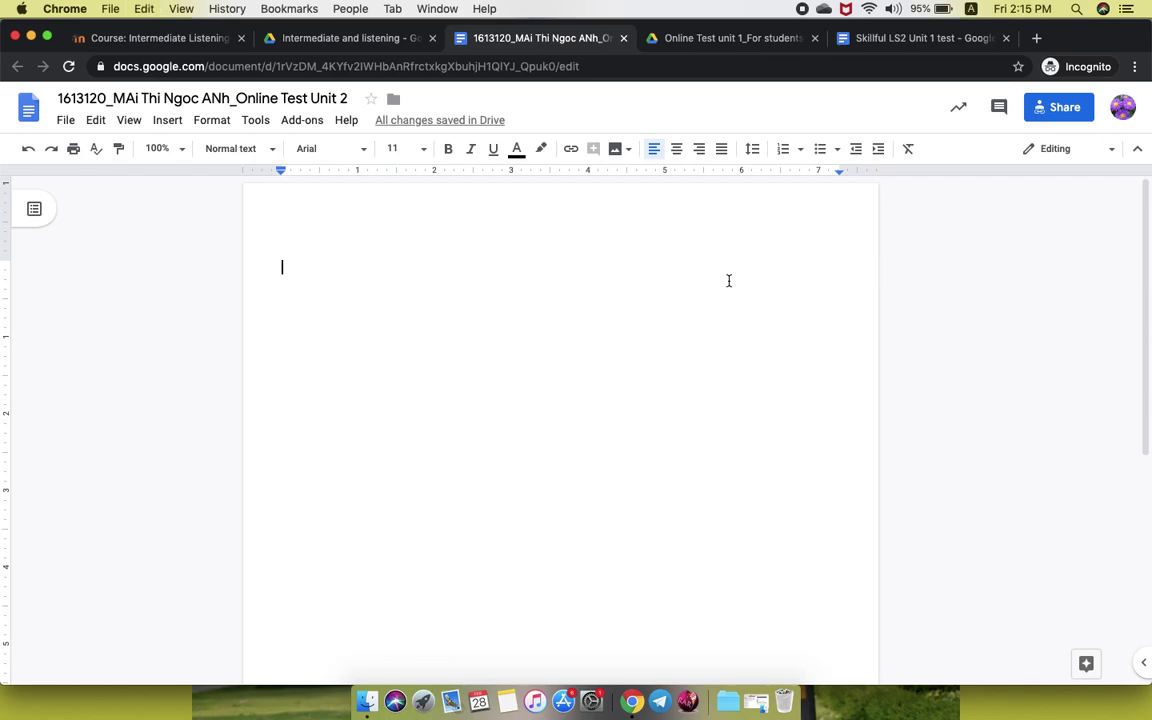
pyautogui.press('super+v')
pyautogui.scroll(10, 507, 427)
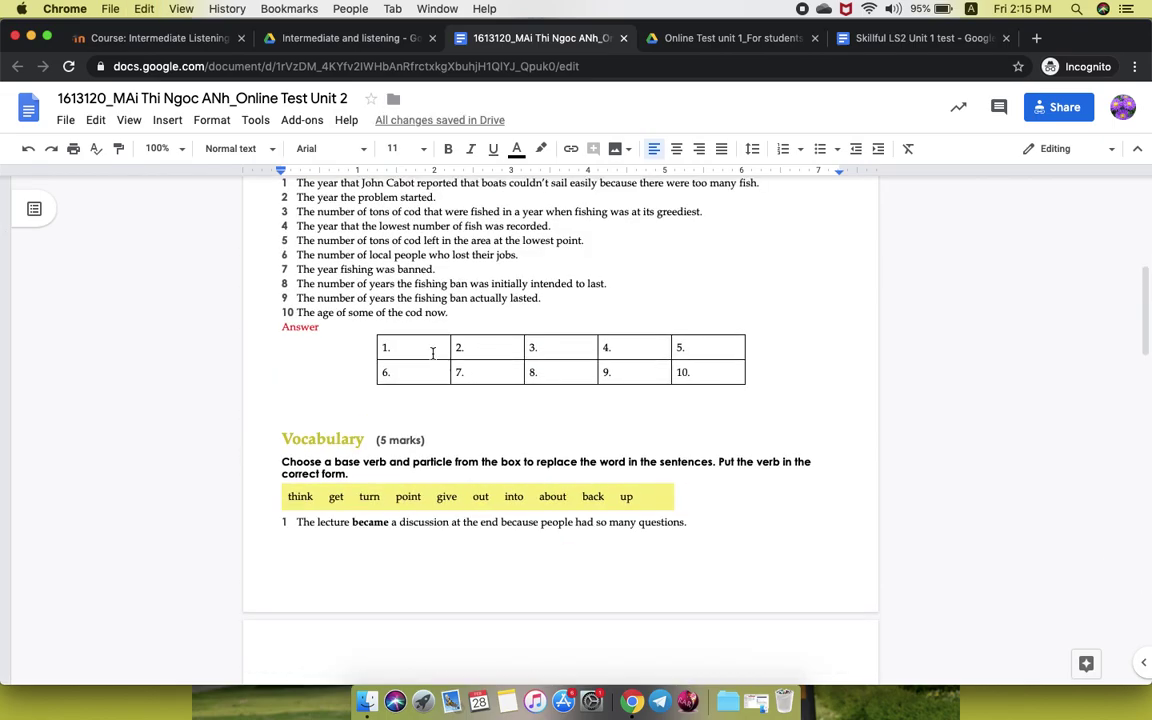
# - Type 'sa' into answer cell 1 and scroll through the test to the Speaking task
pyautogui.click(420, 354)
pyautogui.write('sa')
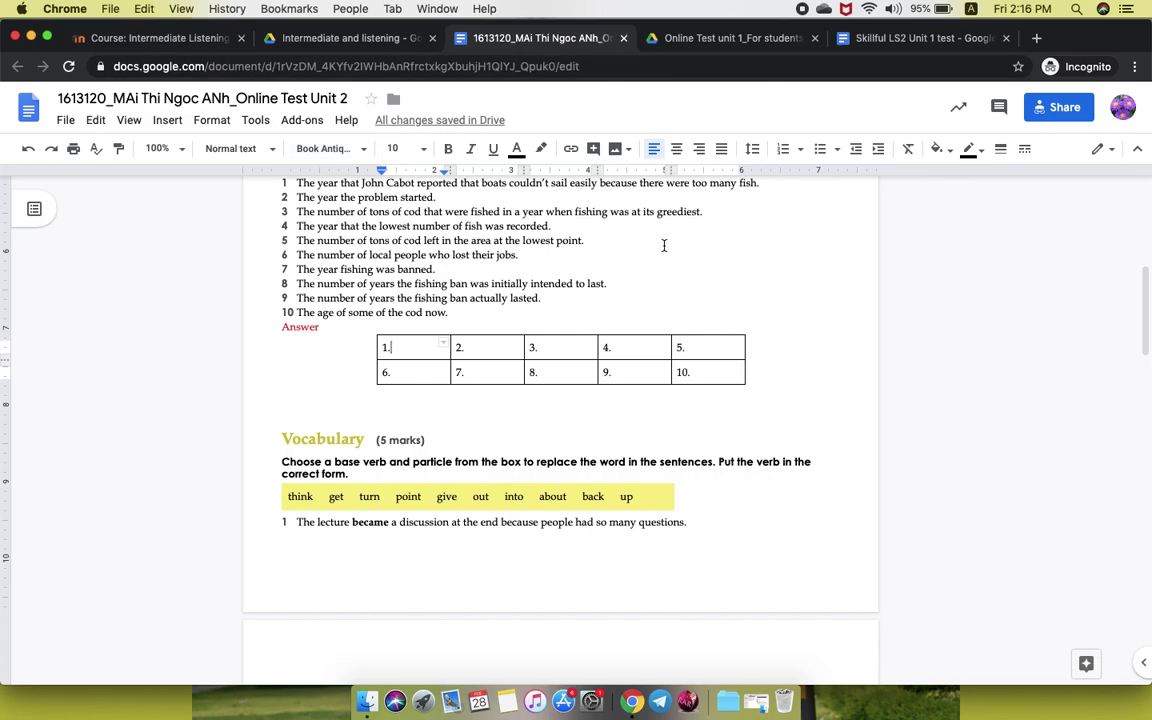
pyautogui.scroll(1, 663, 241)
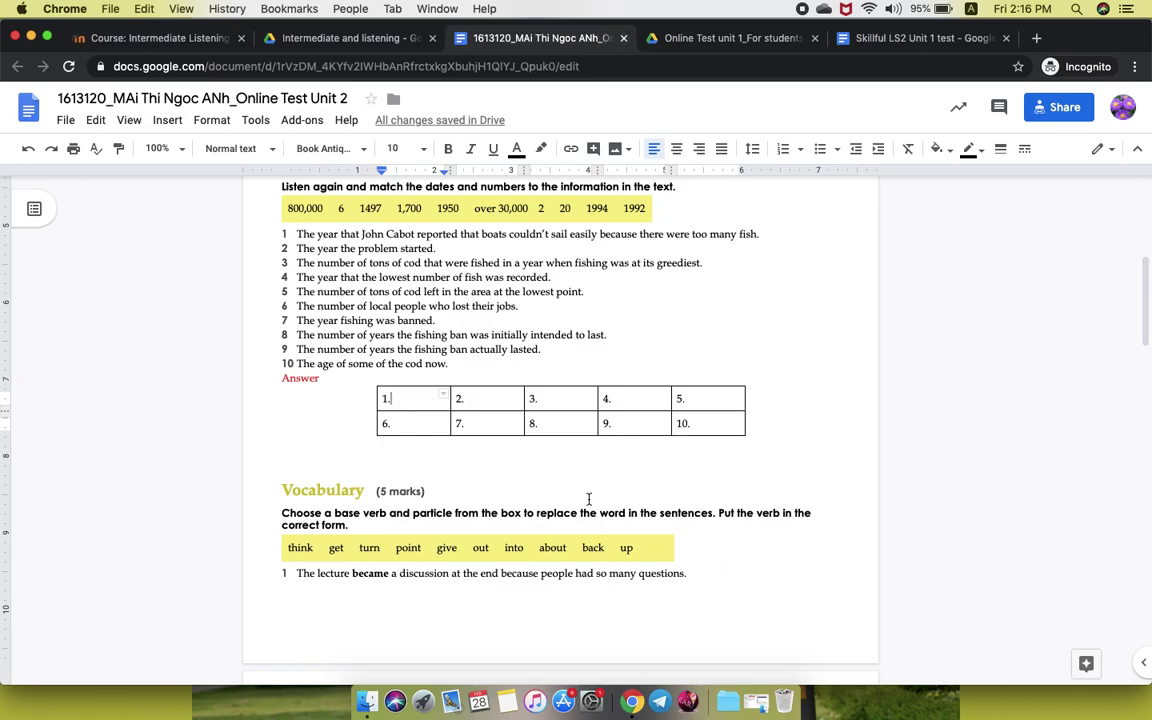
pyautogui.scroll(-20, 589, 499)
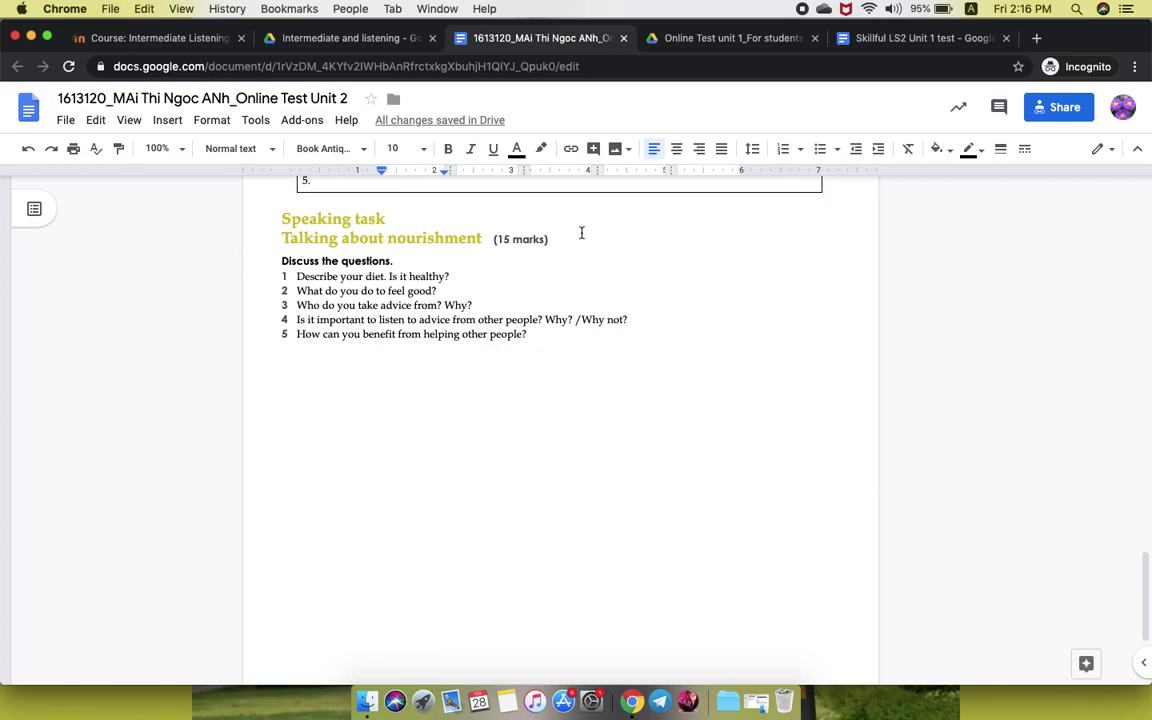
# - Zoom the document to 150% and switch back to the Moodle course page
pyautogui.click(160, 148)
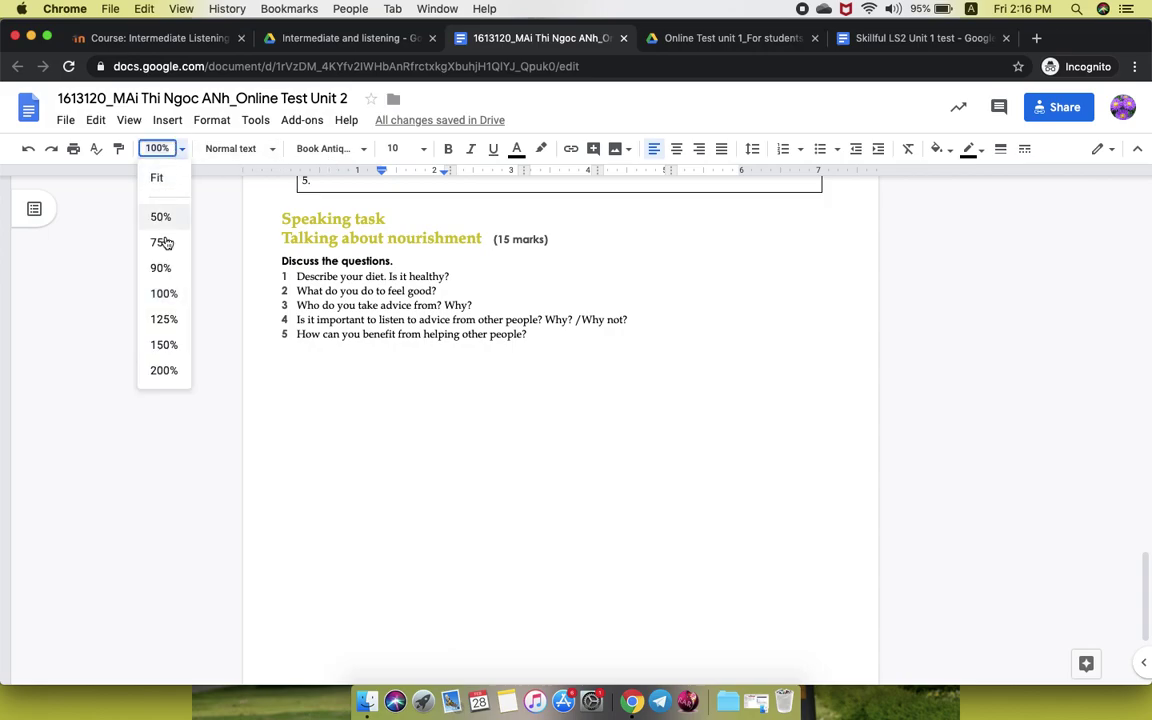
pyautogui.click(165, 344)
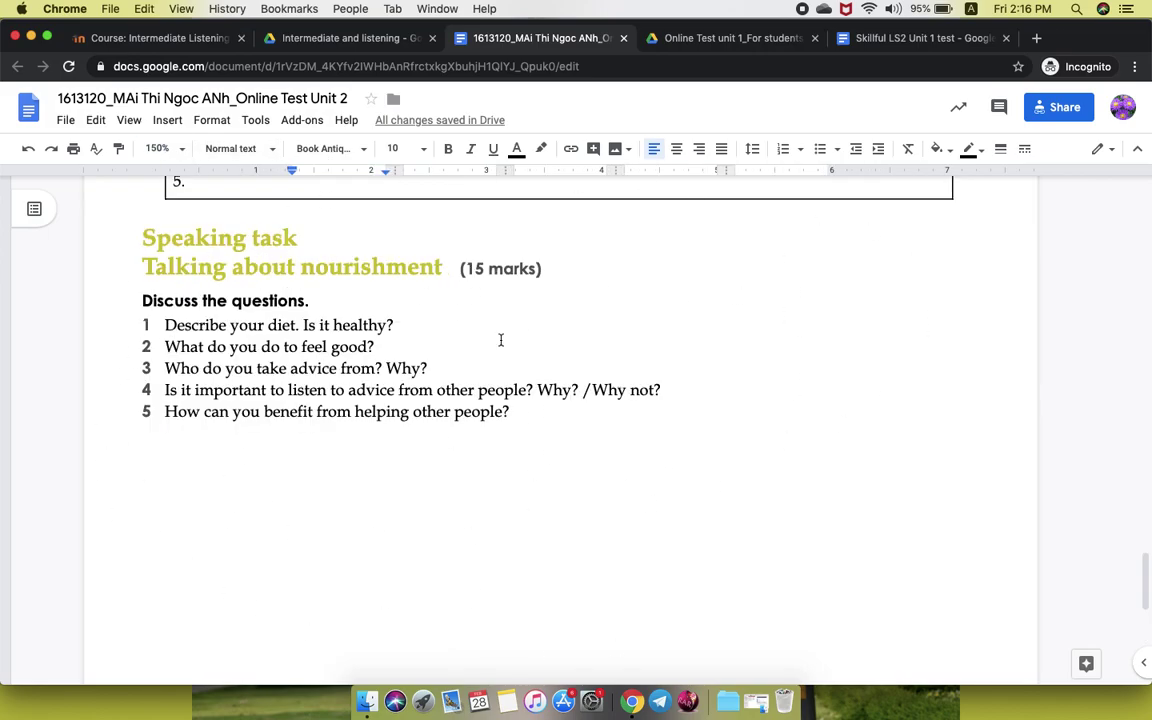
pyautogui.click(165, 38)
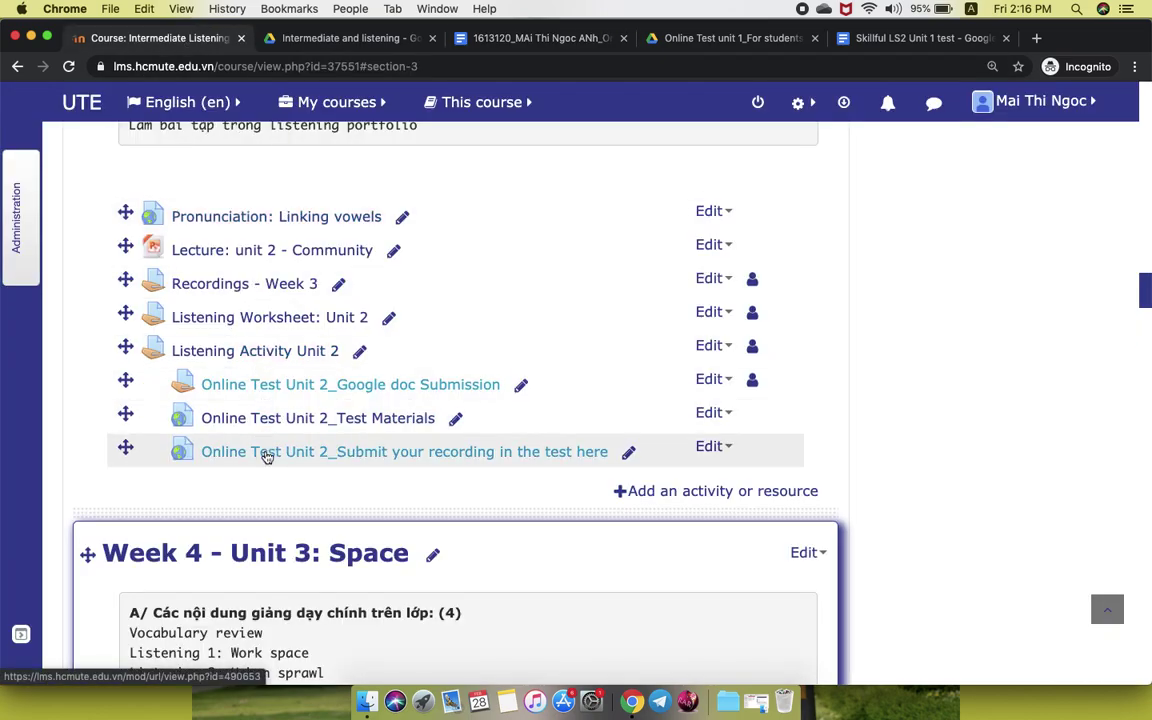
# - Open the 'Submit your recording' Group 1 Drive folder in a new tab, check its New menu, then close it
pyautogui.moveTo(268, 457); pyautogui.dragTo(350, 40)
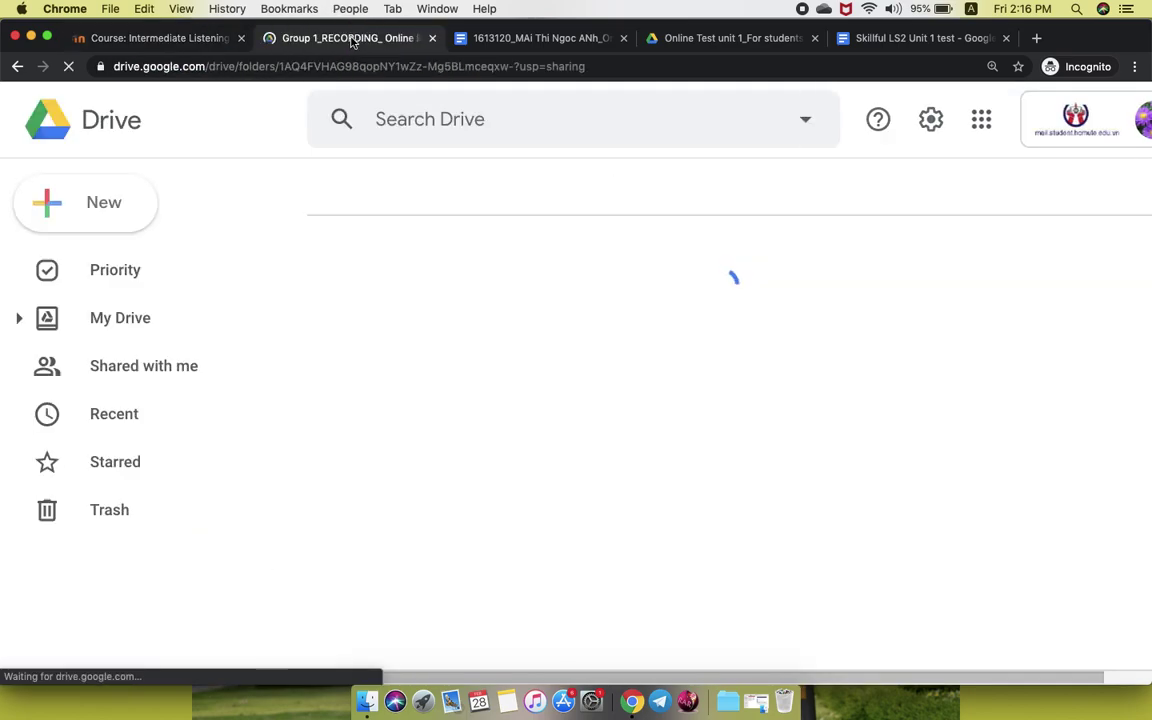
pyautogui.click(51, 216)
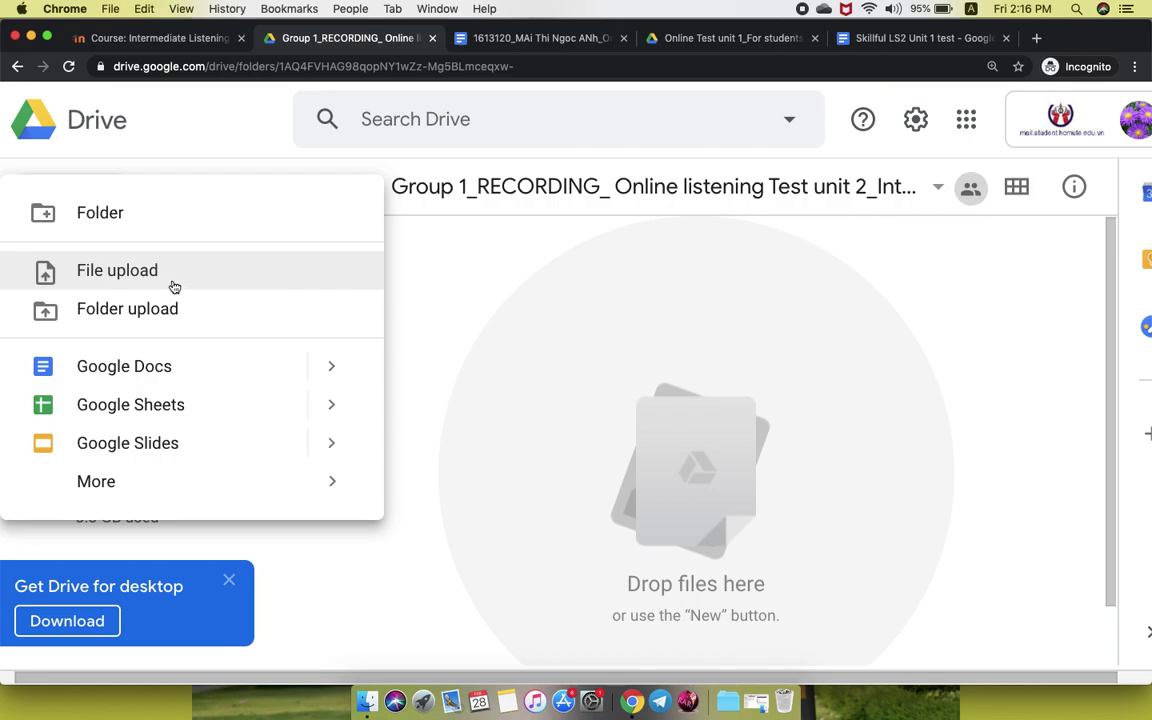
pyautogui.click(674, 494)
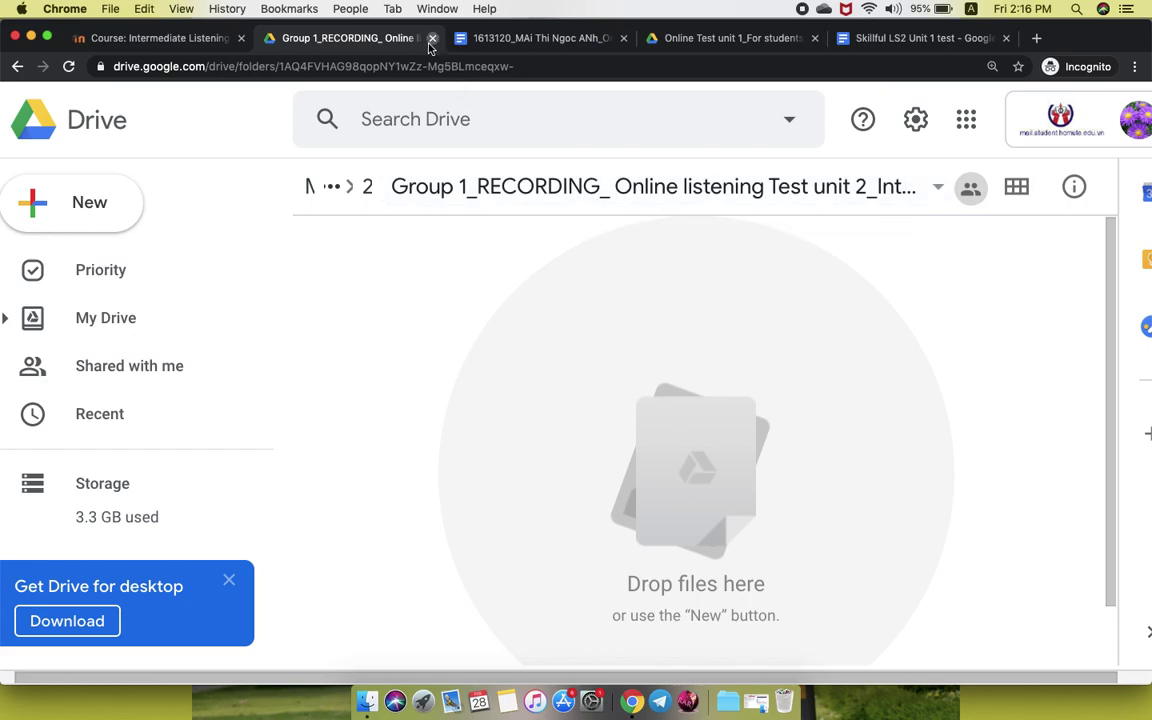
pyautogui.click(432, 38)
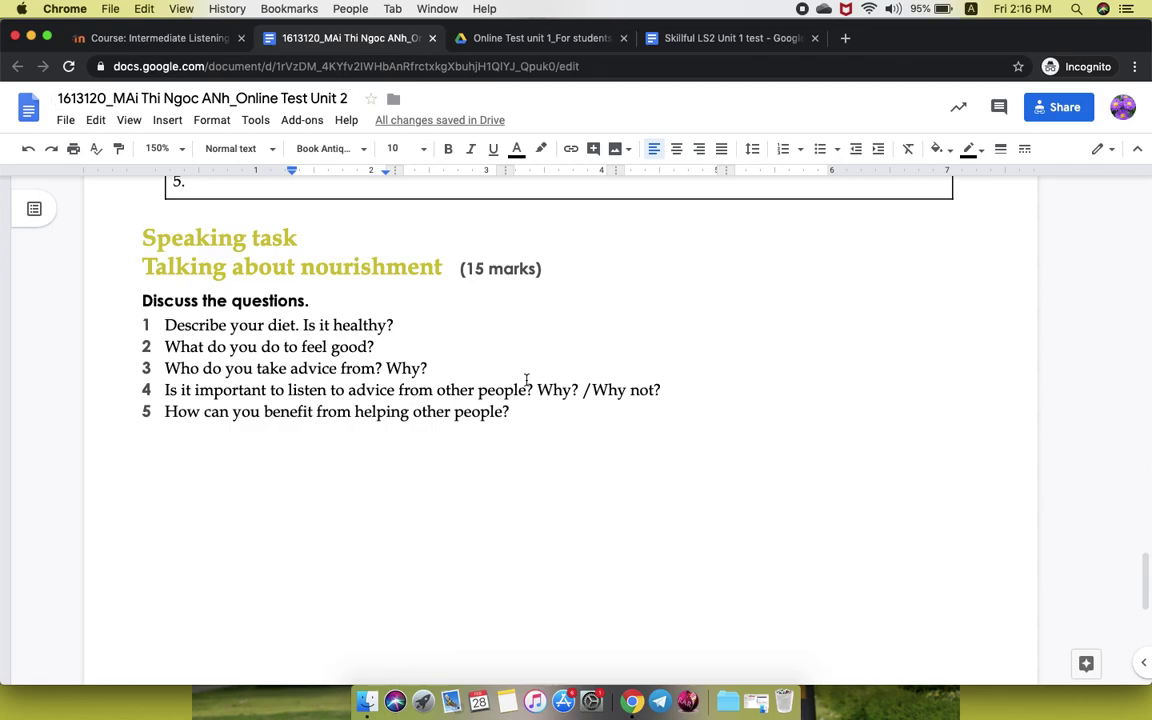
# - Confirm 'Anyone with the link can edit' sharing, then view version history showing the 2:13 PM and 2:15 PM versions
pyautogui.scroll(3, 526, 379)
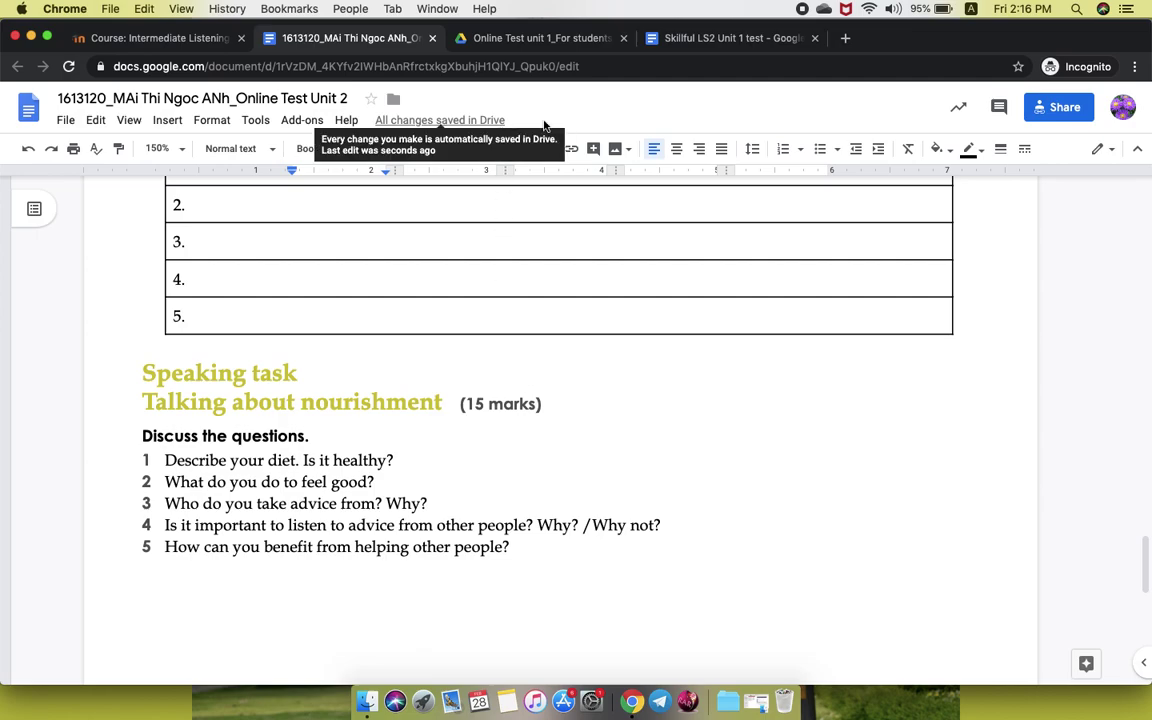
pyautogui.click(1042, 106)
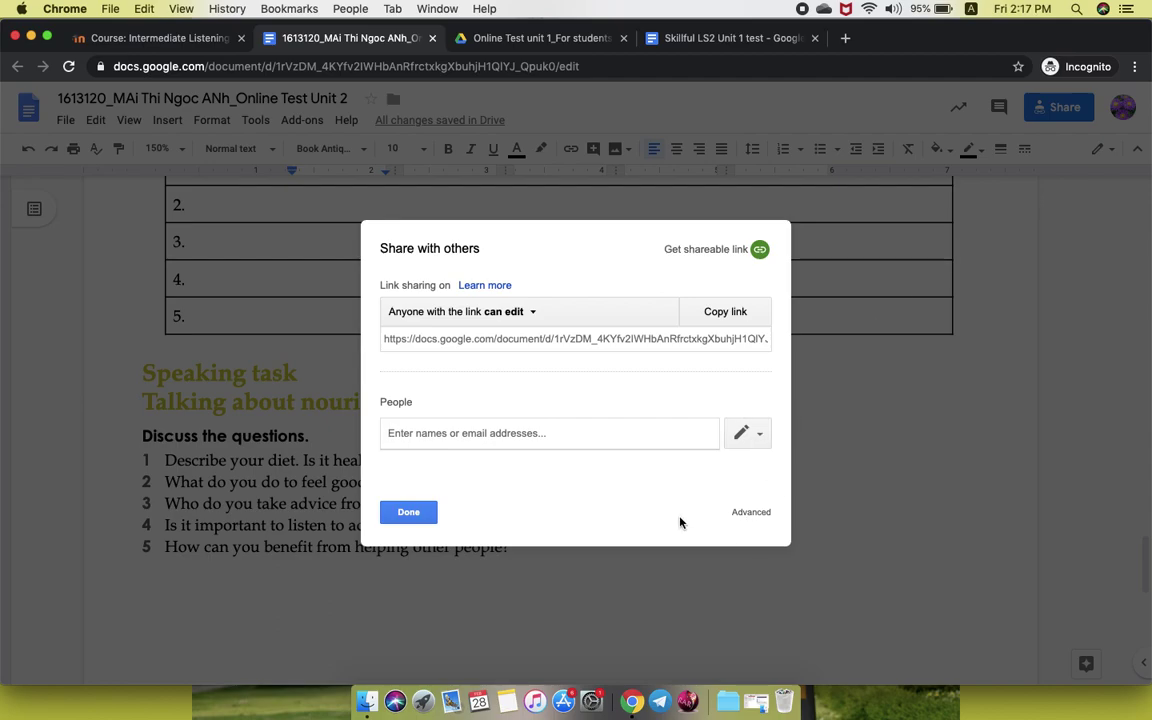
pyautogui.click(427, 517)
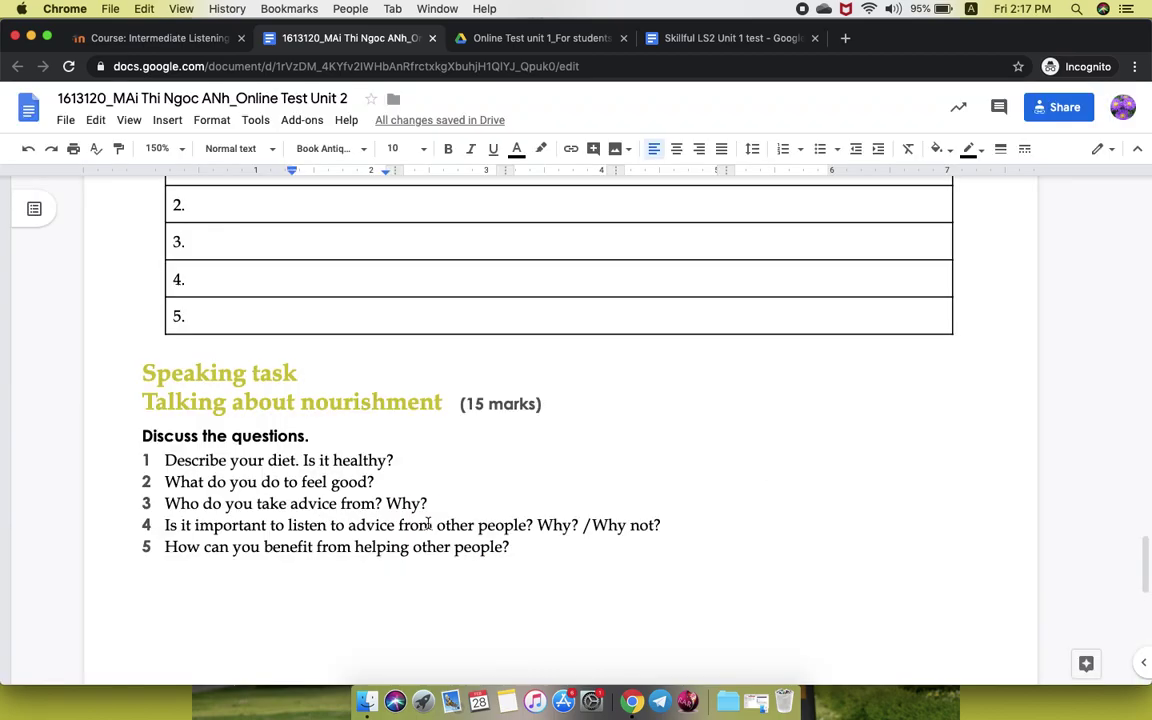
pyautogui.click(465, 124)
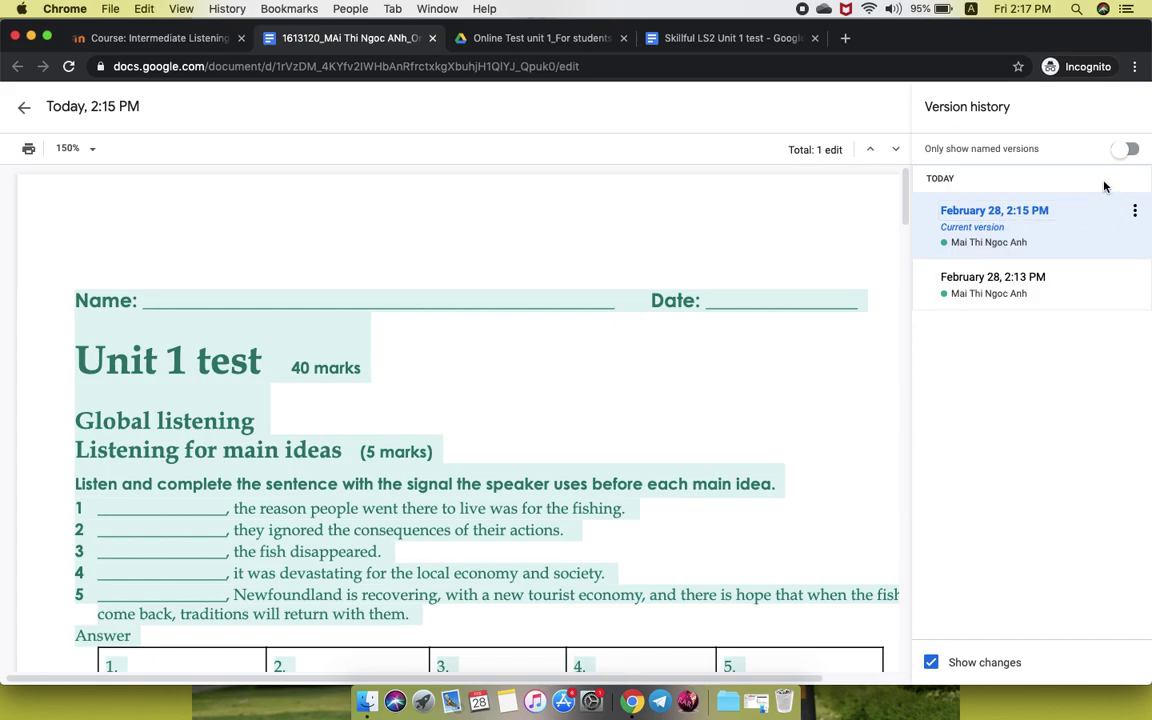
# - Exit version history, reopen it from 'All changes saved in Drive', then return to editing the test copy
pyautogui.click(19, 107)
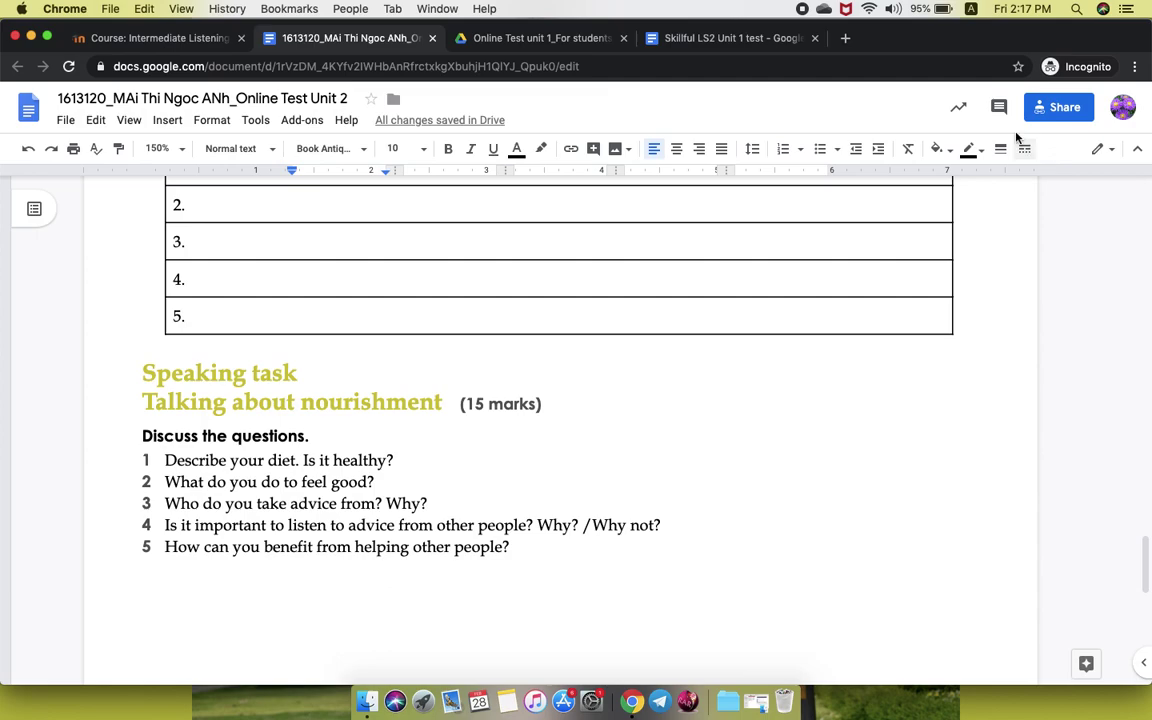
pyautogui.click(475, 121)
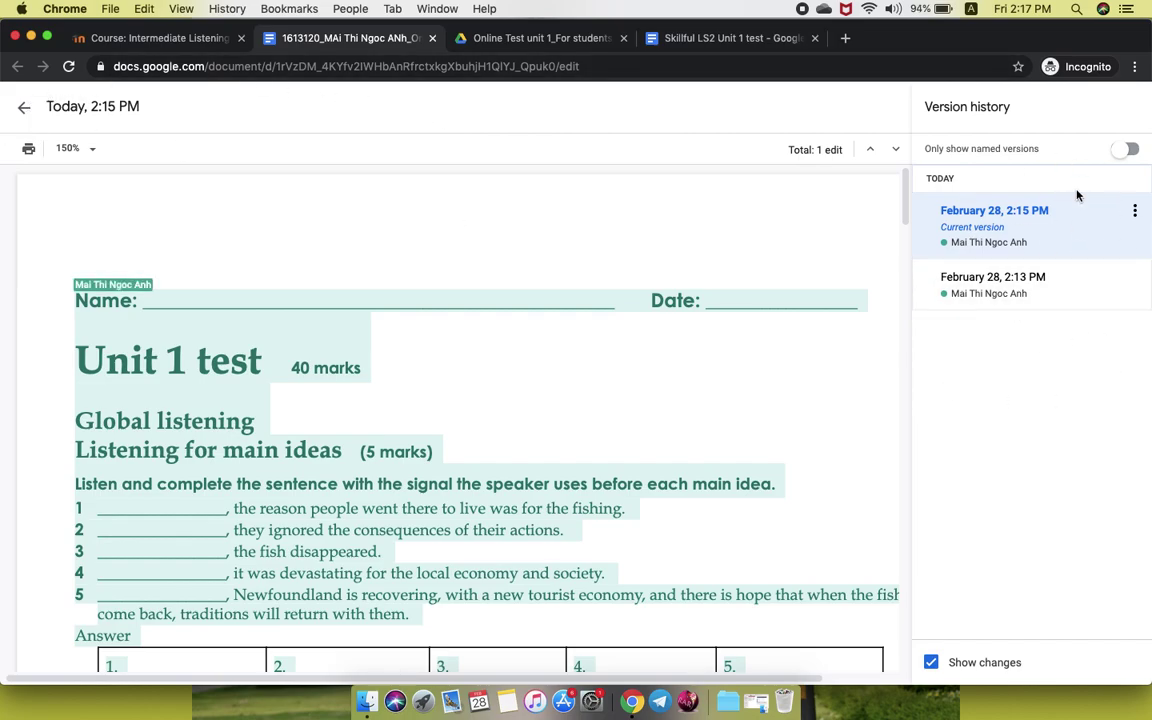
pyautogui.click(25, 105)
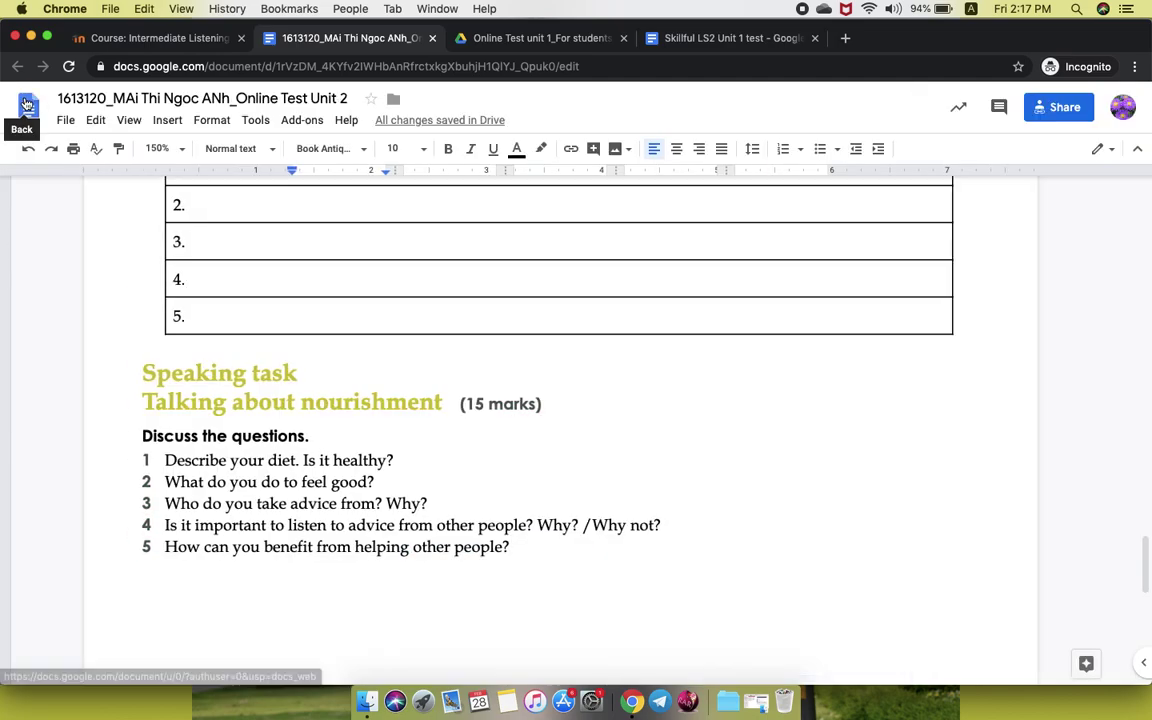